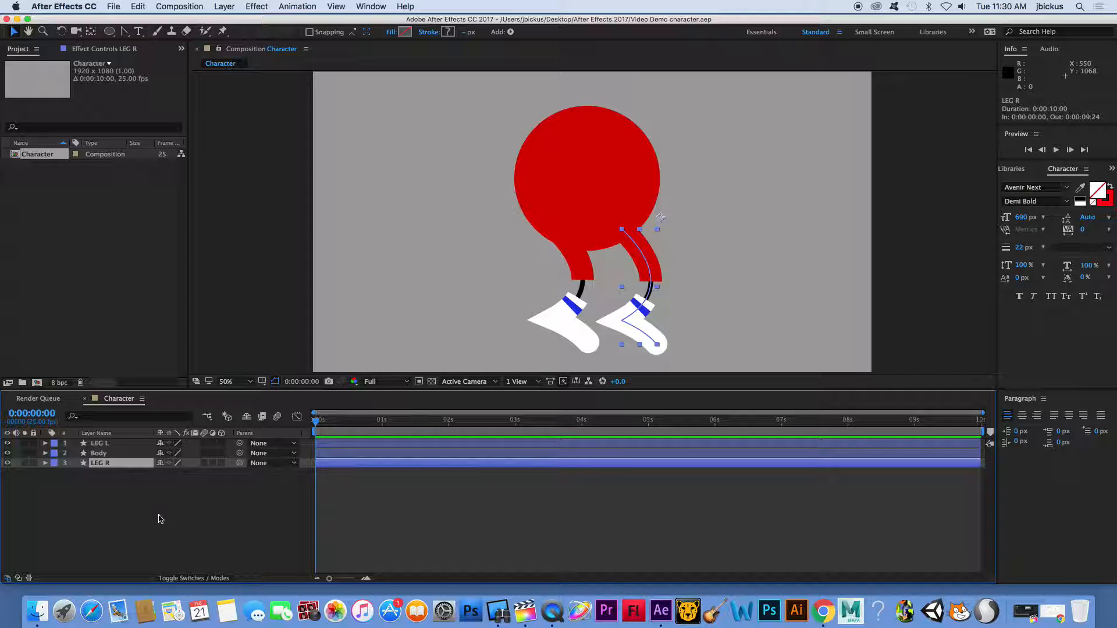
Parent the LEG L and LEG R layers to the Body layer.
{"action": "left_click", "coordinate": [116, 453]}
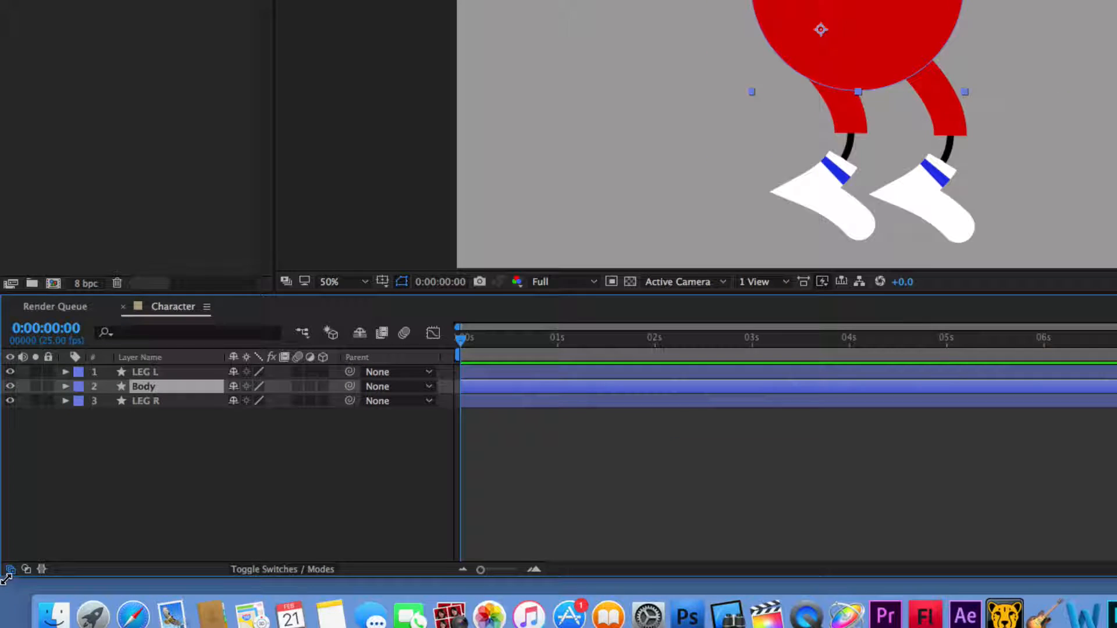
{"action": "left_click", "coordinate": [10, 569]}
{"action": "left_click", "coordinate": [11, 569]}
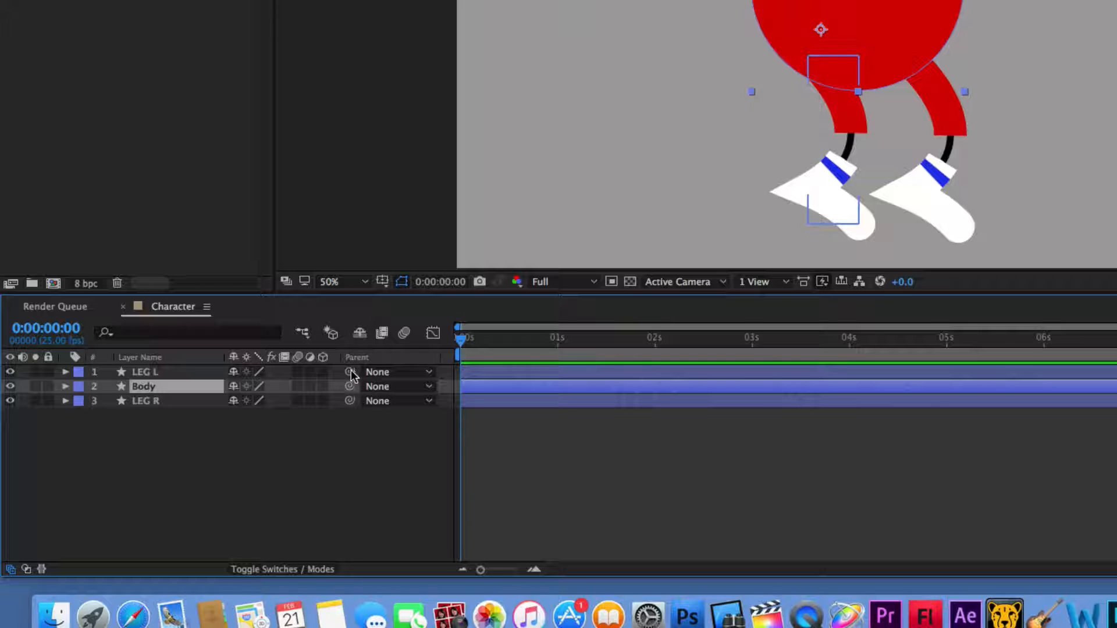
{"action": "left_click_drag", "start_coordinate": [323, 374], "coordinate": [180, 387]}
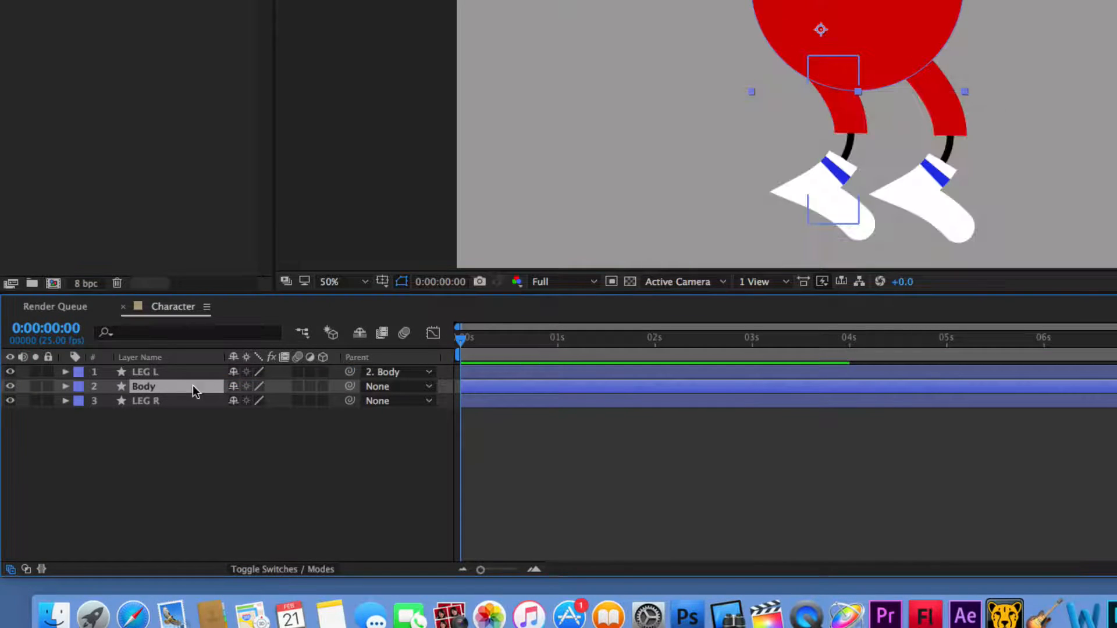
{"action": "left_click_drag", "start_coordinate": [349, 401], "coordinate": [153, 384]}
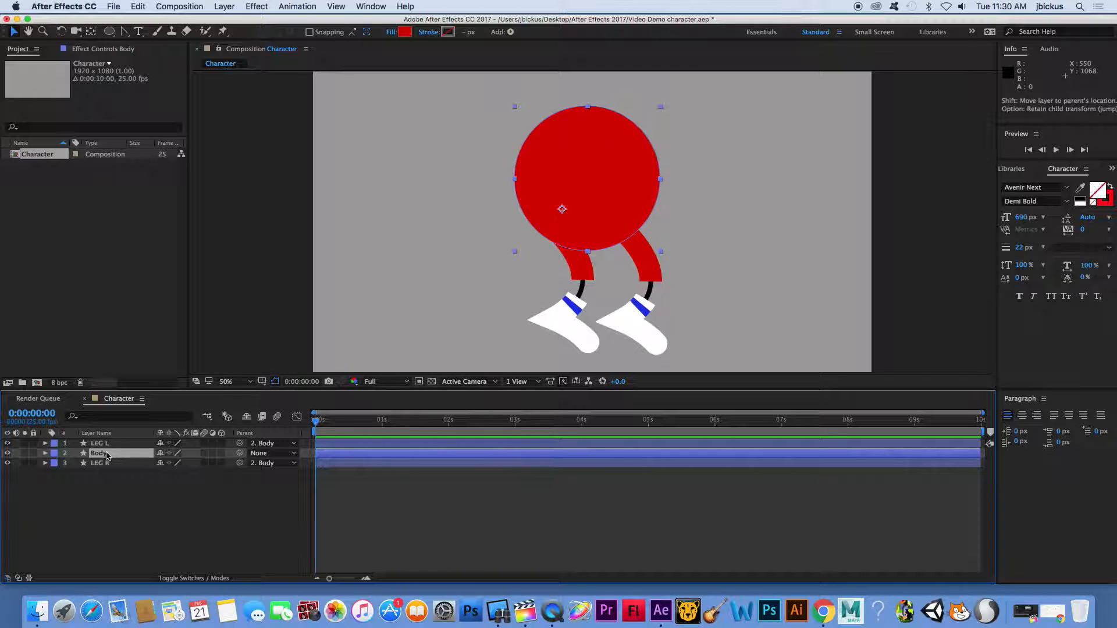
Move the Body layer 12 px to the right and center its anchor point in the layer content.
{"action": "mouse_move", "coordinate": [603, 158]}
{"action": "left_mouse_down"}
{"action": "mouse_move", "coordinate": [603, 113]}
{"action": "mouse_move", "coordinate": [607, 157]}
{"action": "left_mouse_up"}
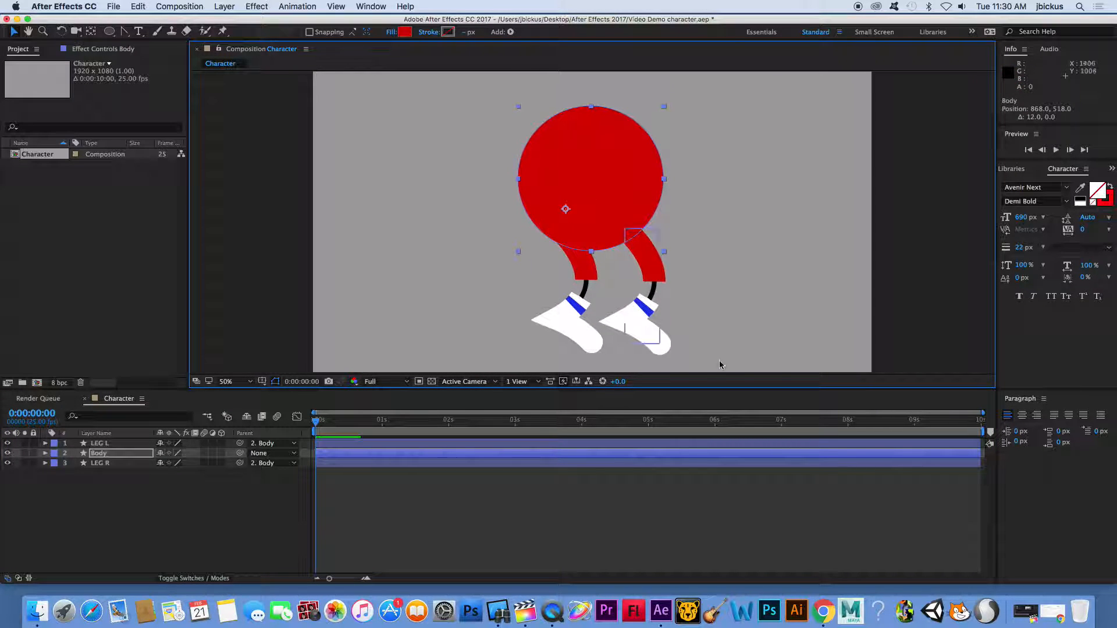
{"action": "left_click", "coordinate": [583, 270]}
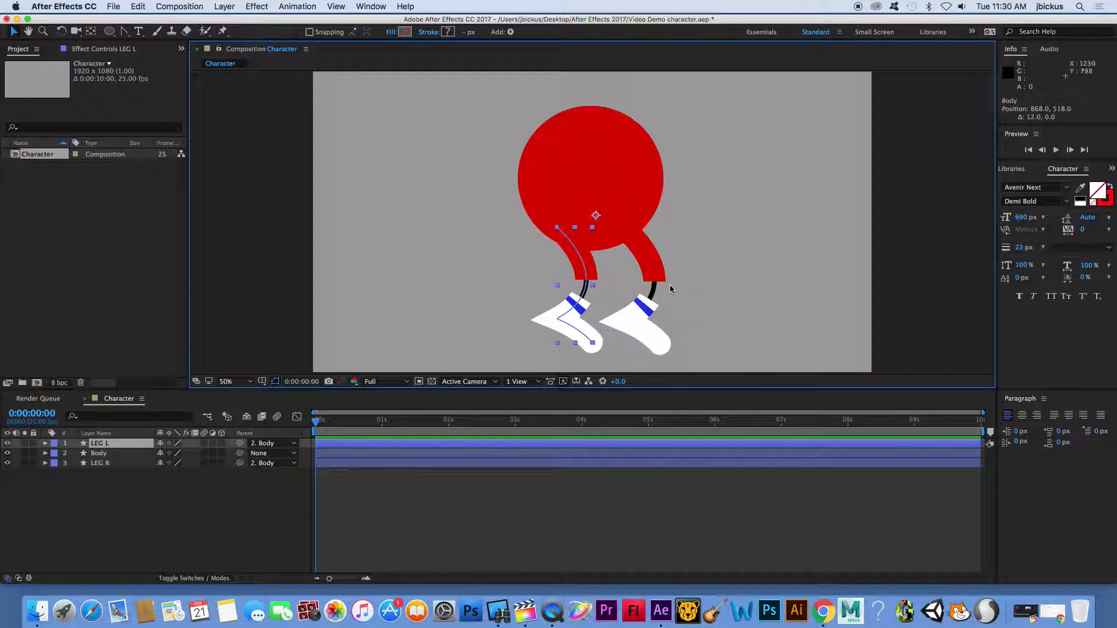
{"action": "left_click", "coordinate": [617, 184]}
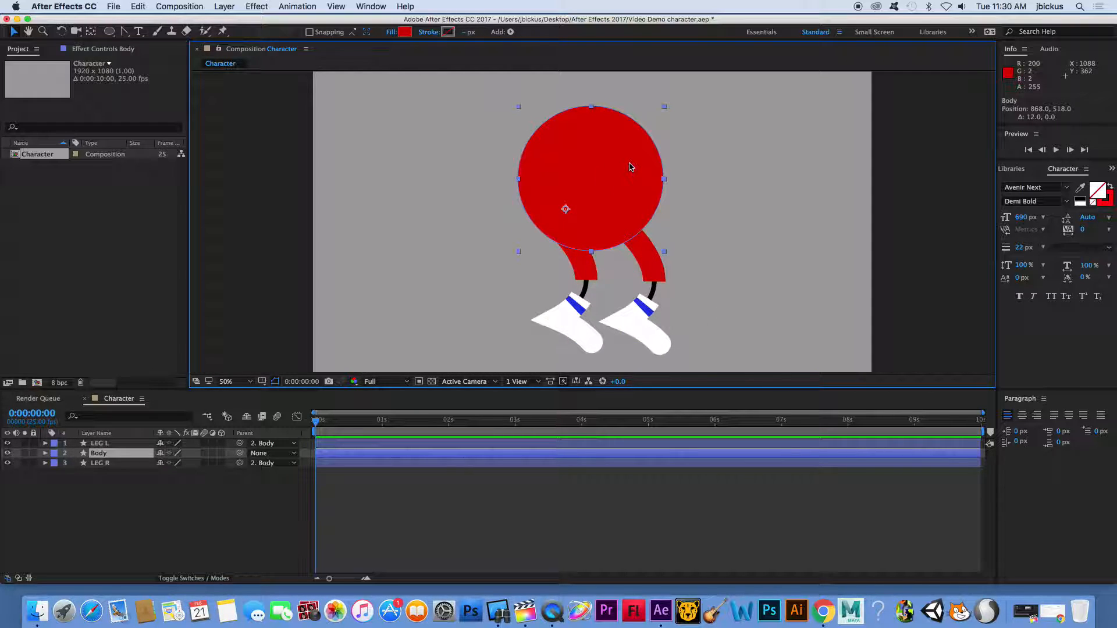
{"action": "left_click", "coordinate": [182, 5]}
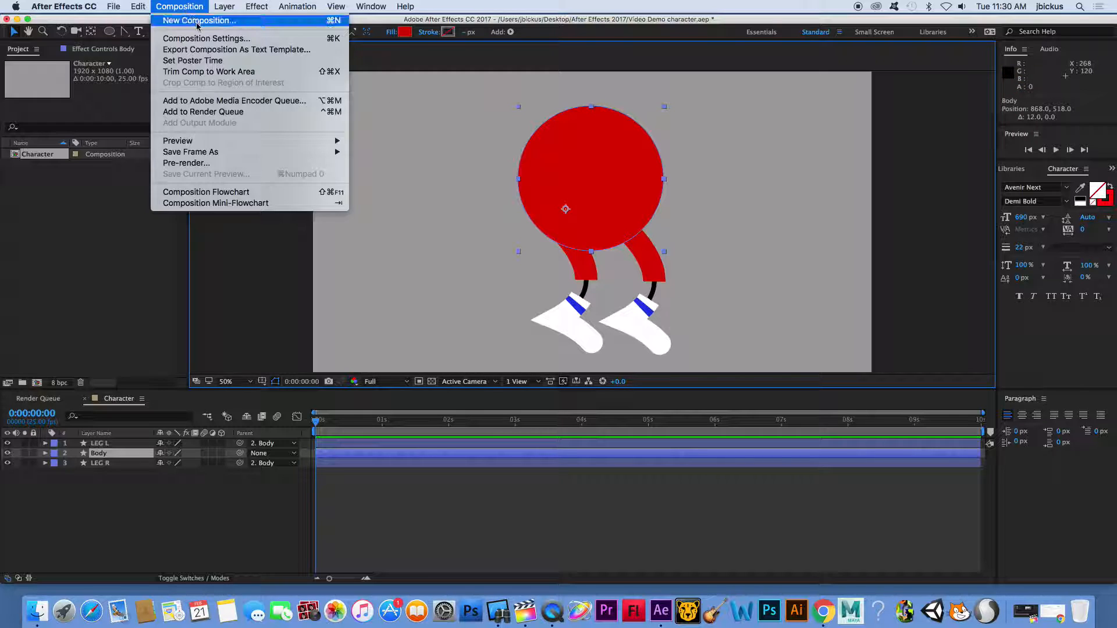
{"action": "mouse_move", "coordinate": [224, 6]}
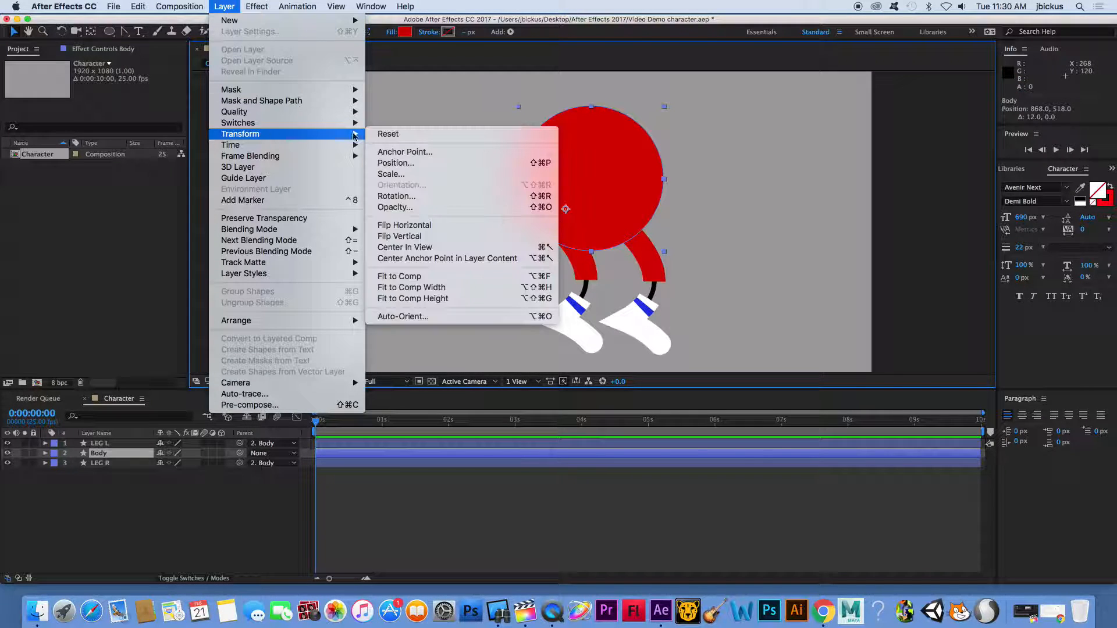
{"action": "left_click", "coordinate": [399, 256]}
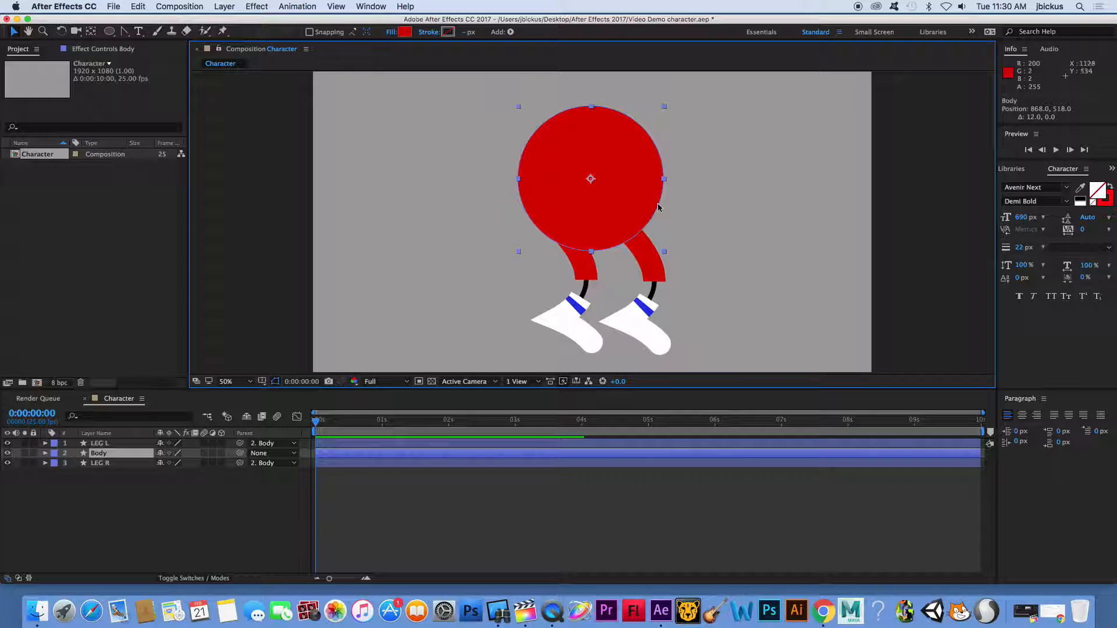
Set LEG L's anchor point to -106, 23 at the top of the leg and reattach the leg to the body at position 12, 56.
{"action": "left_click", "coordinate": [118, 443]}
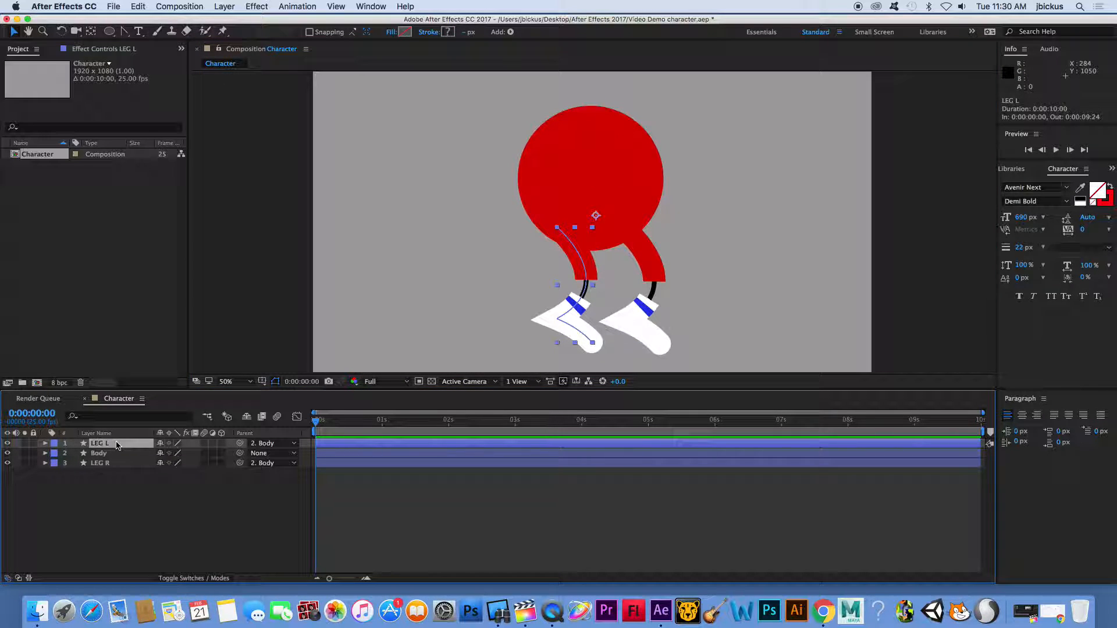
{"action": "key", "text": "a"}
{"action": "left_click_drag", "start_coordinate": [162, 456], "coordinate": [100, 456]}
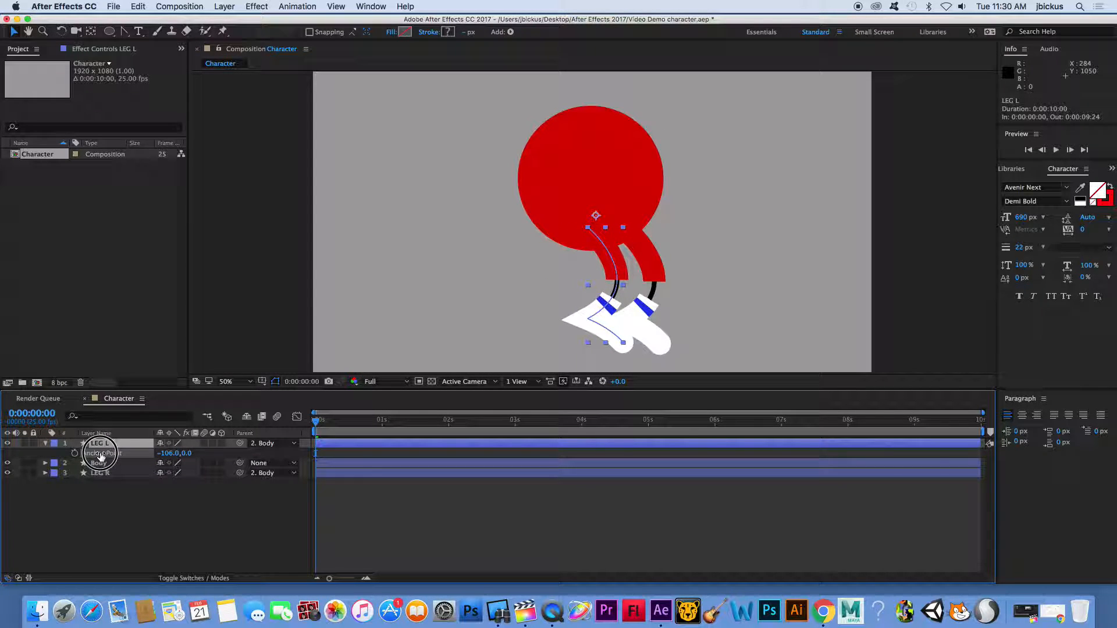
{"action": "left_click_drag", "start_coordinate": [179, 457], "coordinate": [197, 458]}
{"action": "left_click_drag", "start_coordinate": [602, 240], "coordinate": [575, 251]}
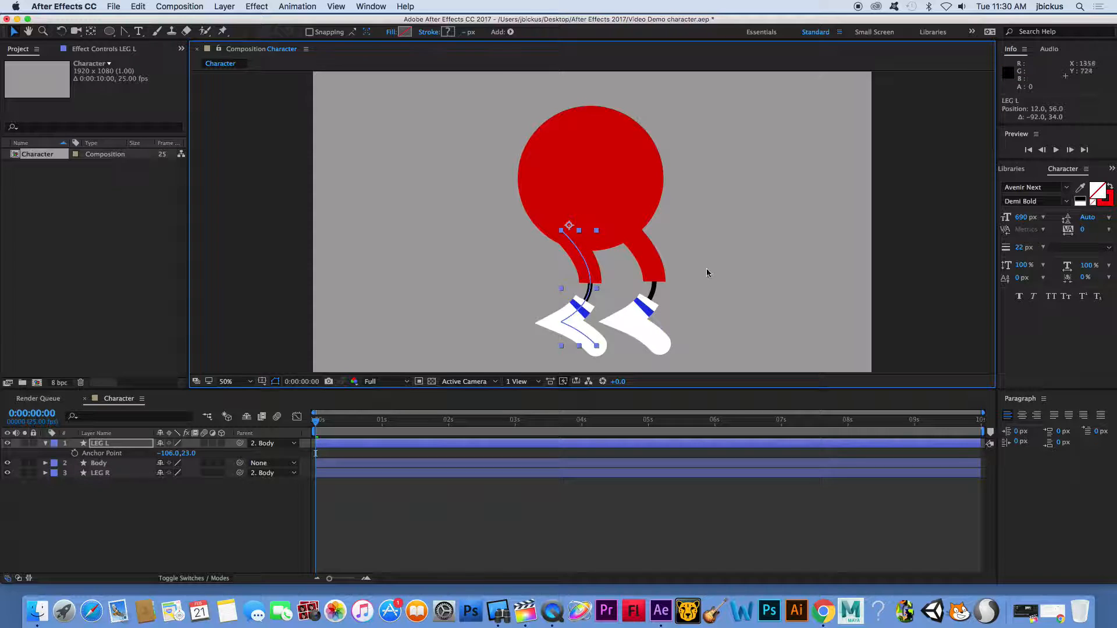
Set LEG R's anchor point to -128, 33 at the top of the leg and reattach the leg to the body at position 210, 62.
{"action": "left_click", "coordinate": [661, 263]}
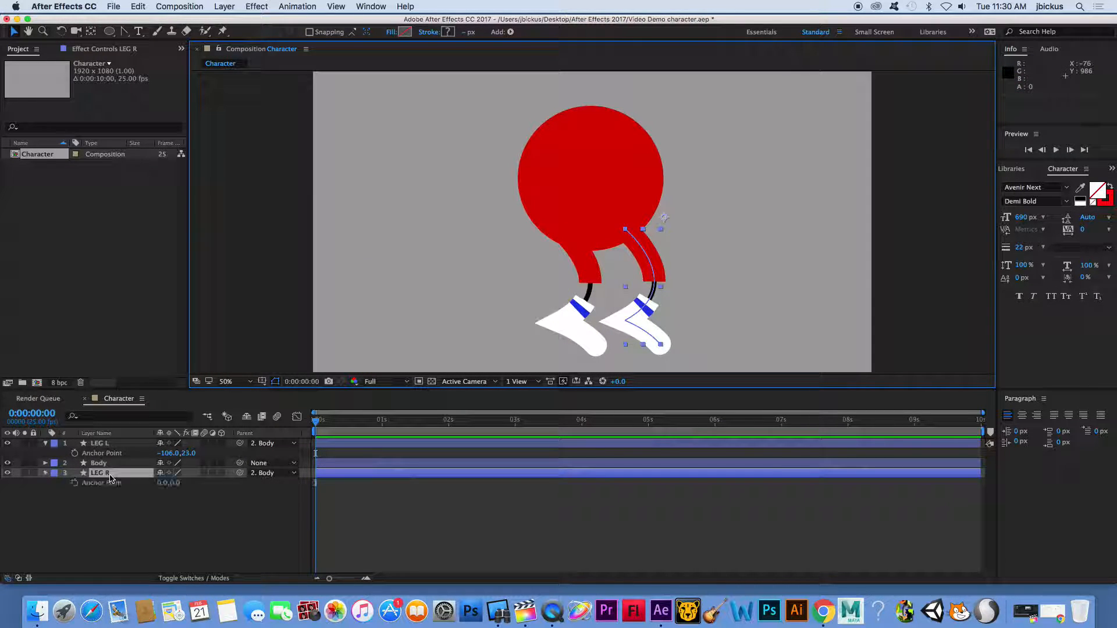
{"action": "left_click_drag", "start_coordinate": [157, 483], "coordinate": [86, 488]}
{"action": "left_click_drag", "start_coordinate": [184, 485], "coordinate": [215, 480]}
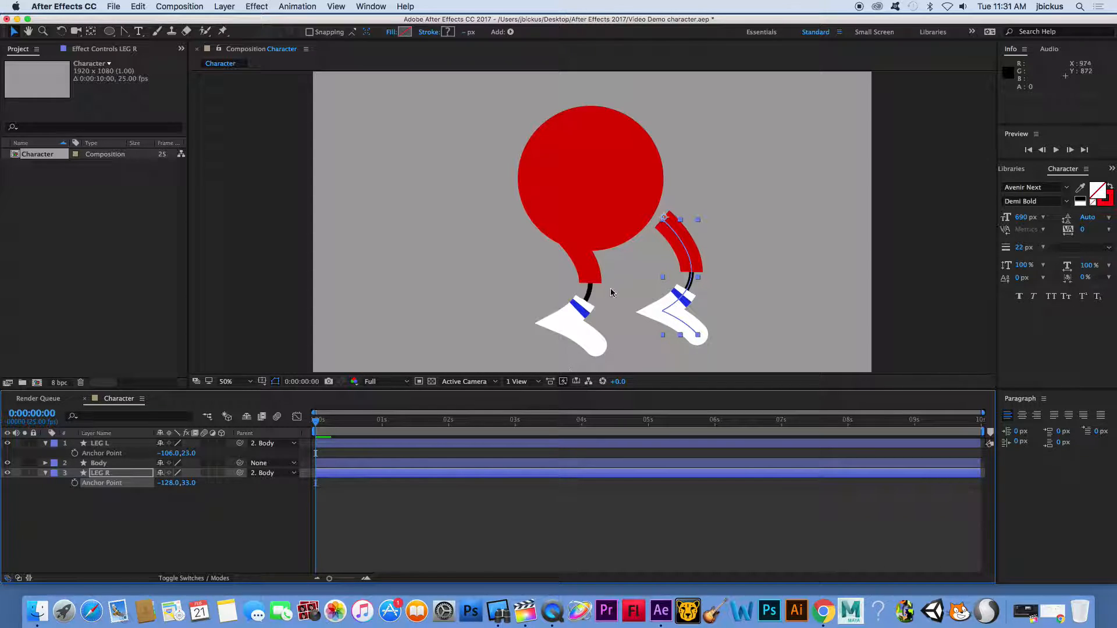
{"action": "left_click_drag", "start_coordinate": [683, 261], "coordinate": [652, 269]}
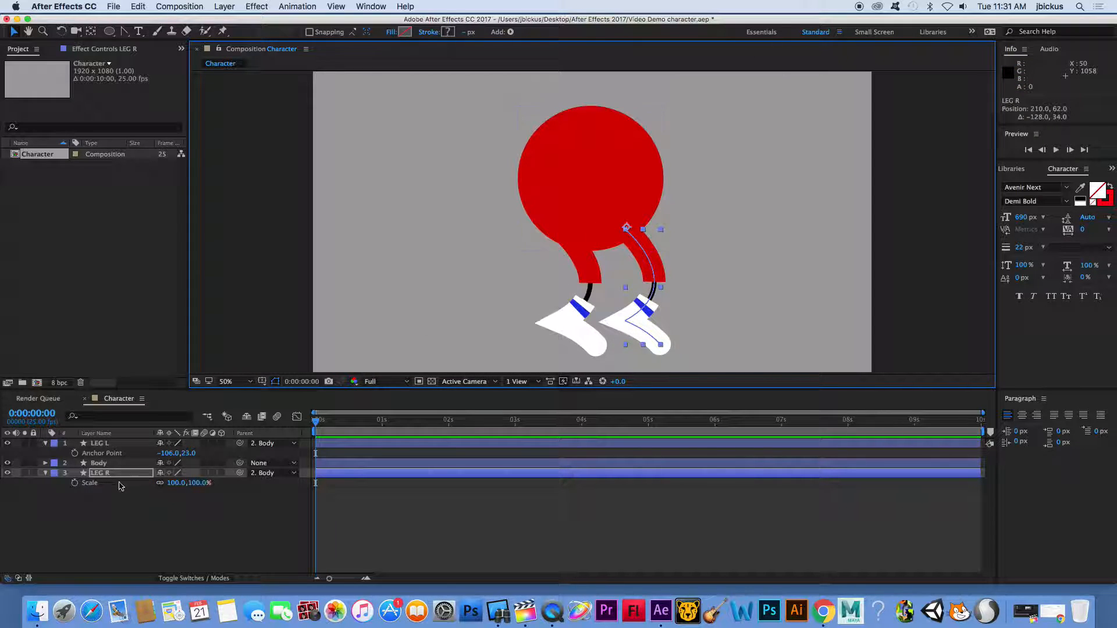
Scale LEG R to 89% and nudge it slightly down and left against the body.
{"action": "left_click_drag", "start_coordinate": [176, 487], "coordinate": [173, 486]}
{"action": "left_click_drag", "start_coordinate": [647, 244], "coordinate": [644, 249]}
{"action": "left_click", "coordinate": [886, 223]}
Move the Body layer slightly up and left, and collapse the properties of both leg layers.
{"action": "left_click", "coordinate": [605, 178]}
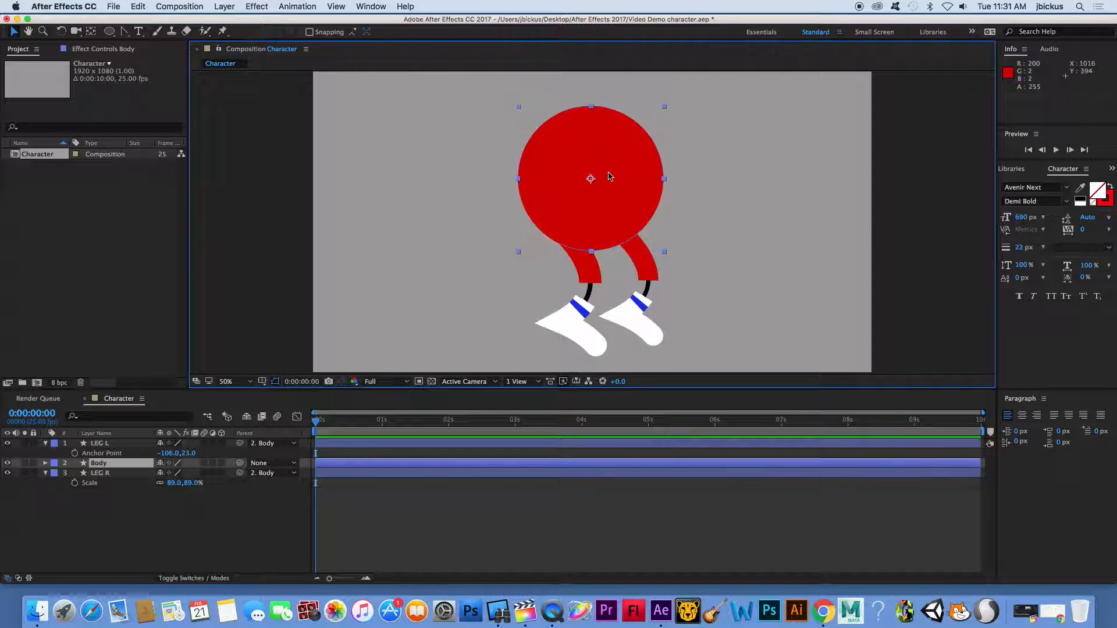
{"action": "mouse_move", "coordinate": [624, 202]}
{"action": "left_mouse_down"}
{"action": "mouse_move", "coordinate": [626, 165]}
{"action": "mouse_move", "coordinate": [620, 192]}
{"action": "left_mouse_up"}
{"action": "left_click", "coordinate": [975, 201]}
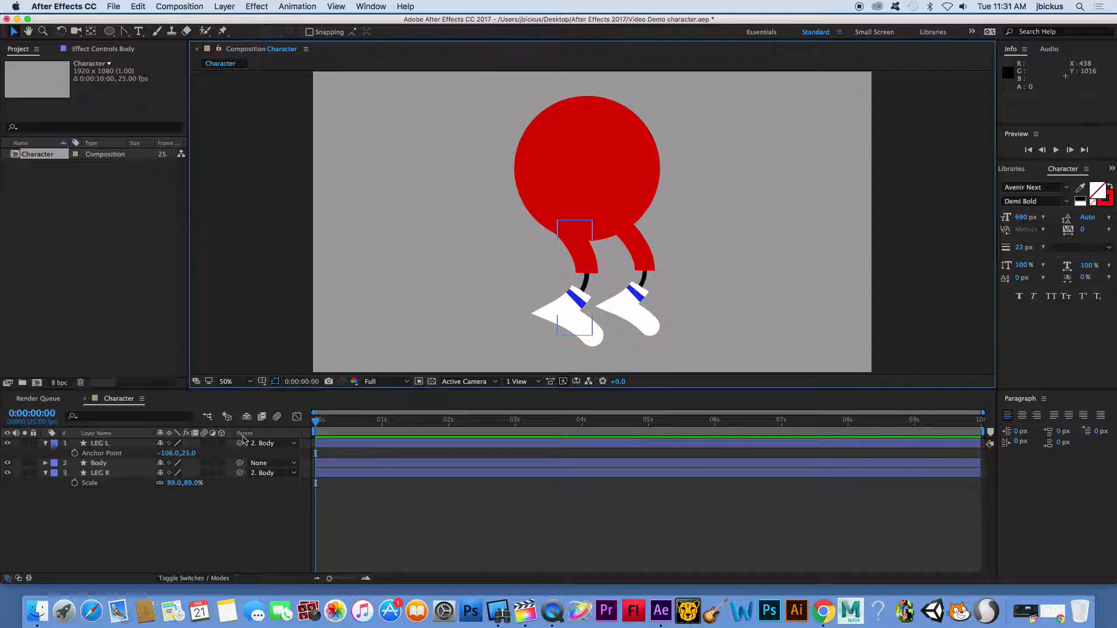
{"action": "left_click", "coordinate": [46, 444]}
{"action": "left_click", "coordinate": [46, 463]}
Keyframe LEG L's rotation at 0° on frame 0 and at about 49.4° on frame 9, swinging the leg backward.
{"action": "left_click", "coordinate": [128, 443]}
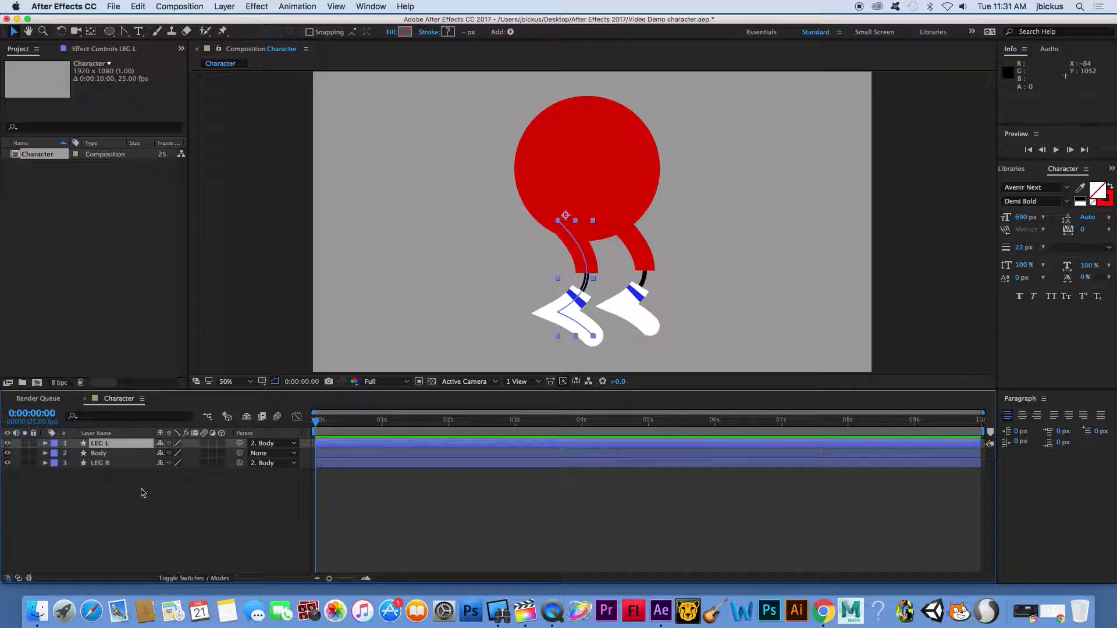
{"action": "key", "text": "r"}
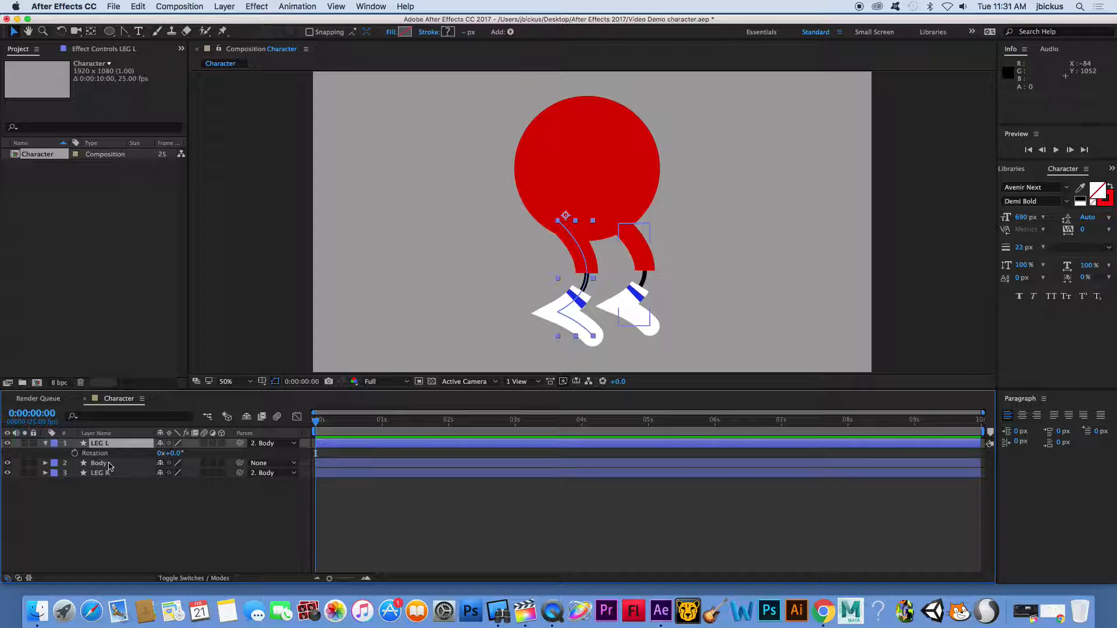
{"action": "left_click", "coordinate": [75, 453]}
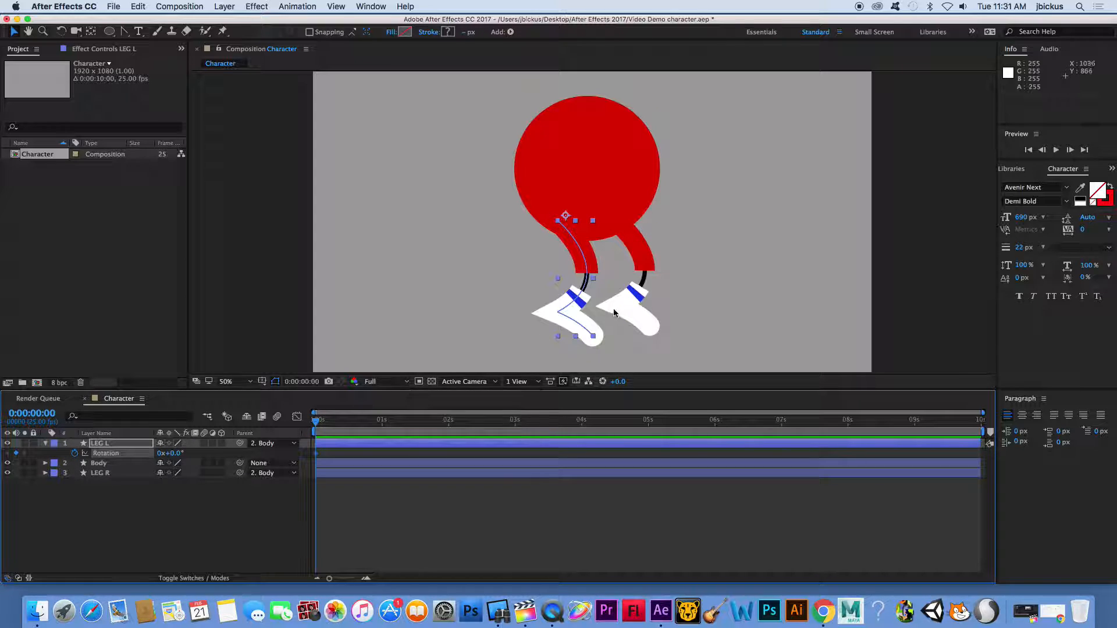
{"action": "left_click_drag", "start_coordinate": [326, 425], "coordinate": [340, 427]}
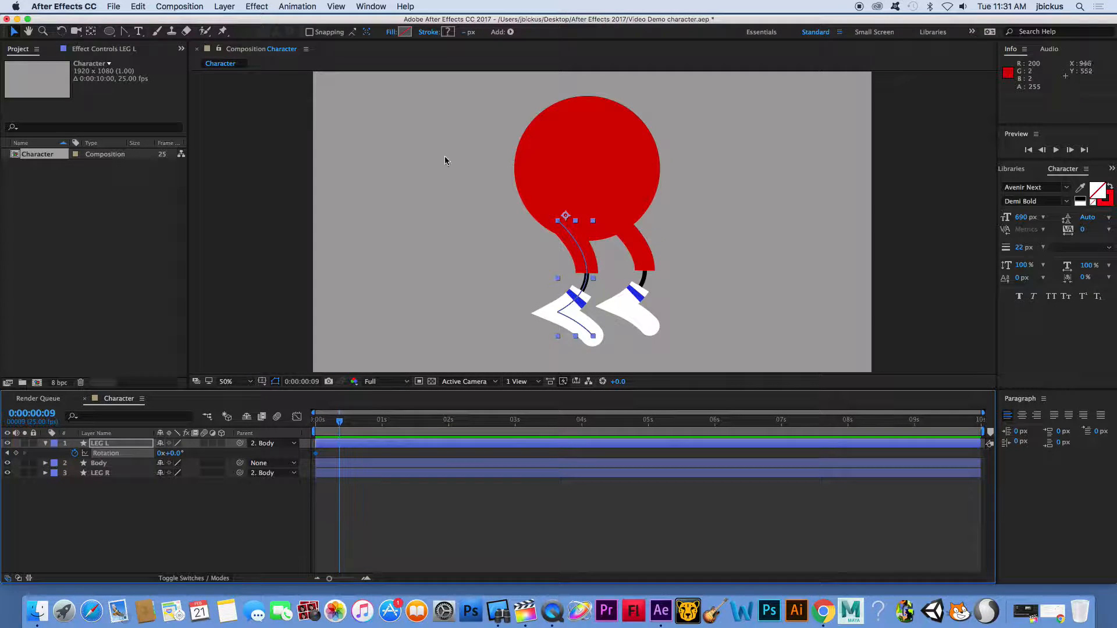
{"action": "left_click", "coordinate": [60, 32]}
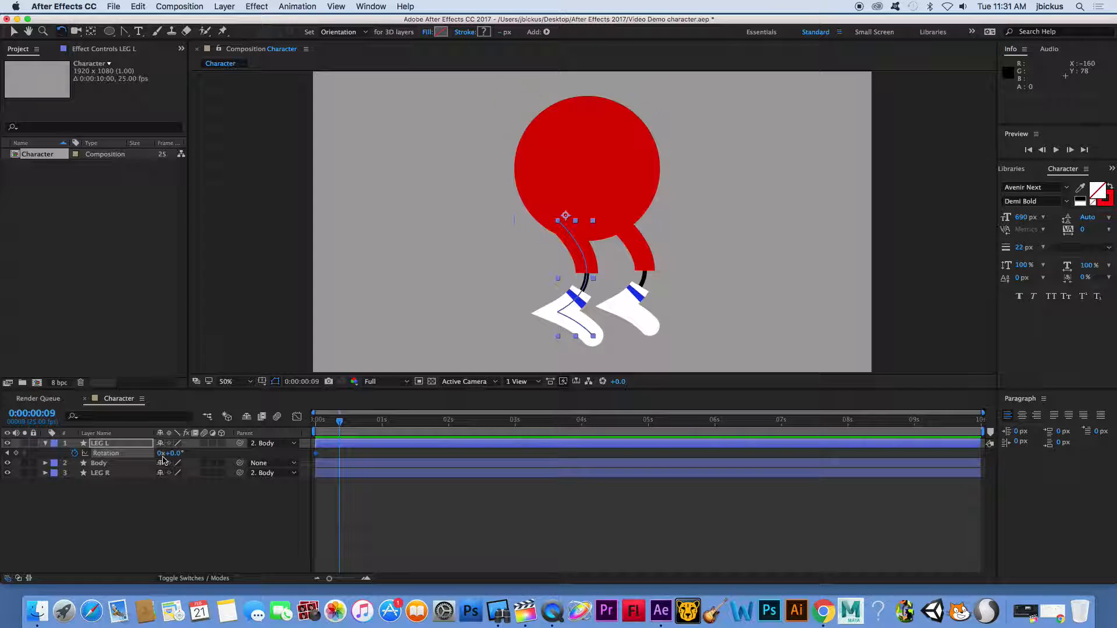
{"action": "left_click_drag", "start_coordinate": [604, 224], "coordinate": [586, 249]}
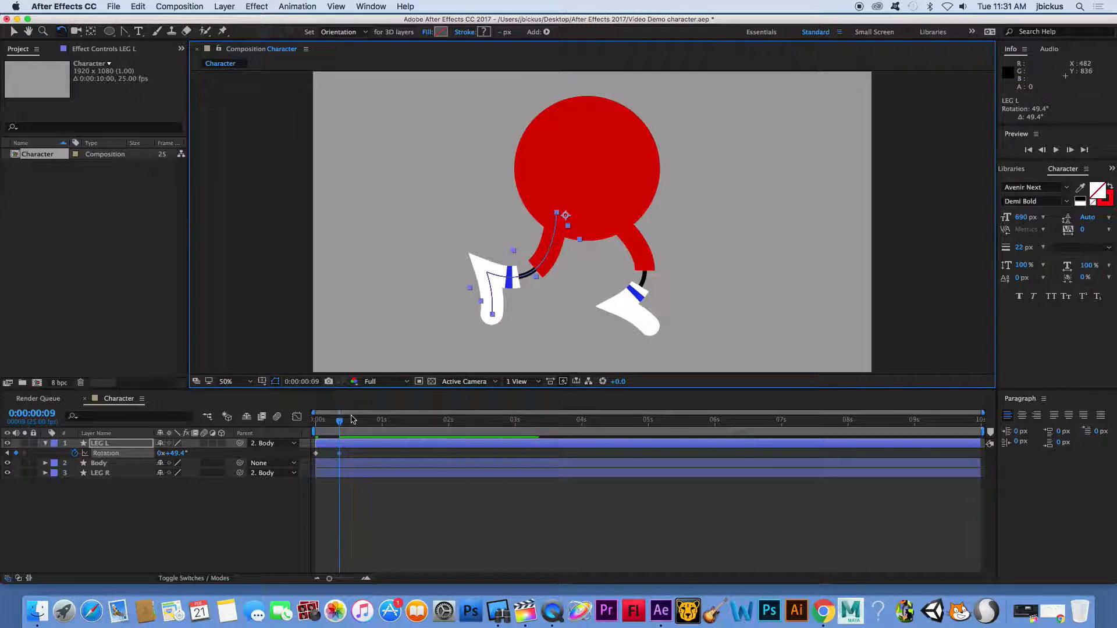
Keyframe LEG R's rotation at 0° on frame 0 and at about 36.5° on frame 9.
{"action": "left_click", "coordinate": [44, 473]}
{"action": "left_click_drag", "start_coordinate": [328, 430], "coordinate": [308, 429]}
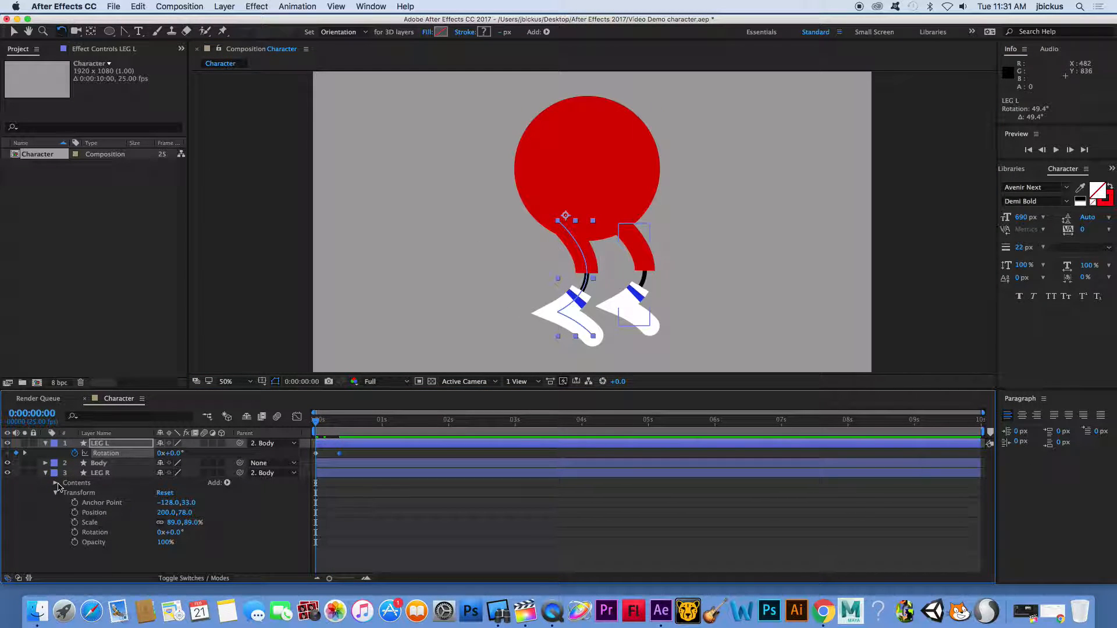
{"action": "left_click", "coordinate": [115, 474]}
{"action": "key", "text": "r"}
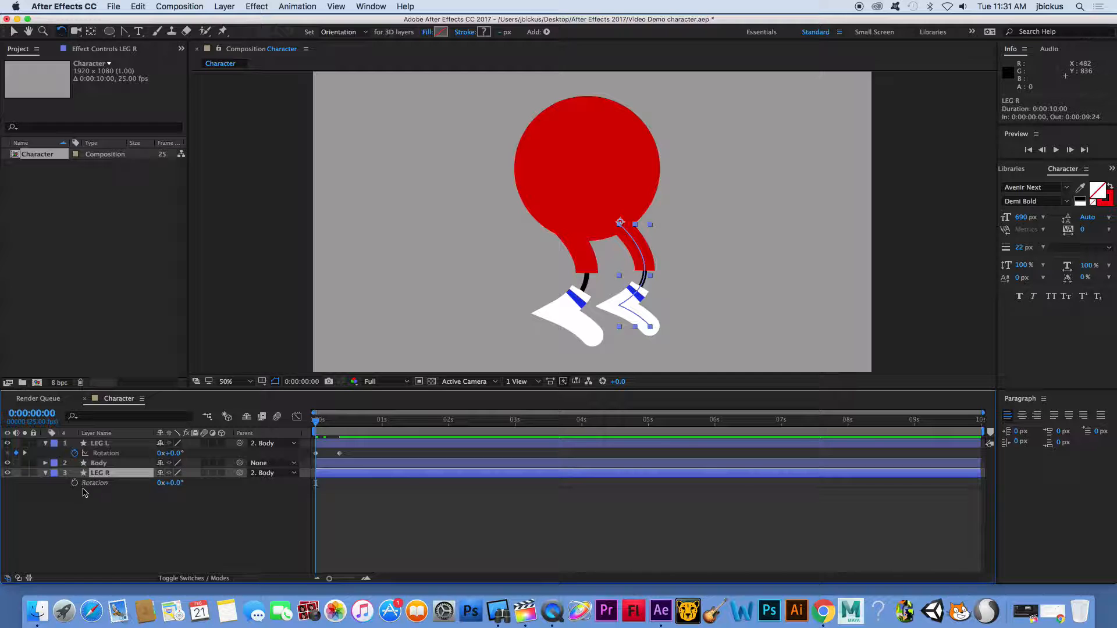
{"action": "left_click", "coordinate": [74, 483]}
{"action": "left_click", "coordinate": [328, 426]}
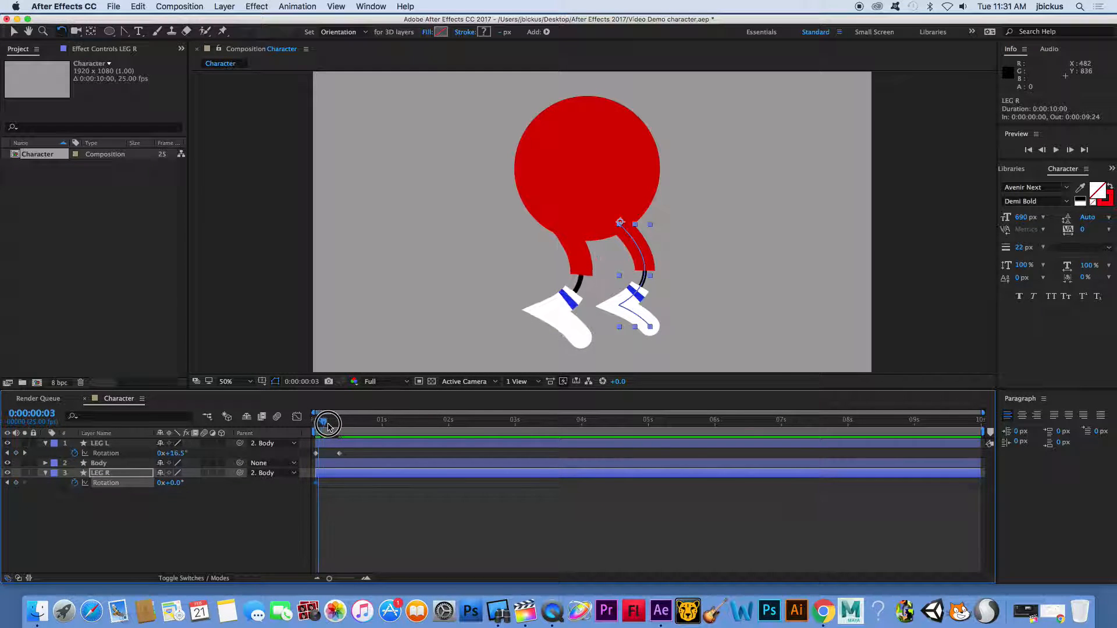
{"action": "left_click_drag", "start_coordinate": [327, 426], "coordinate": [341, 426]}
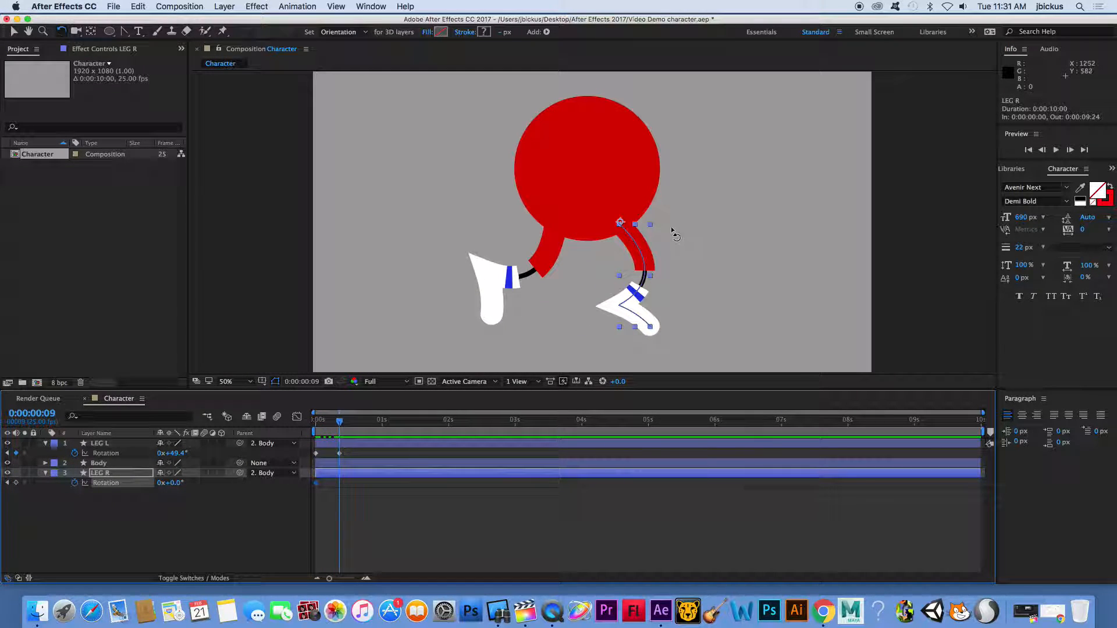
{"action": "left_click_drag", "start_coordinate": [650, 226], "coordinate": [647, 246]}
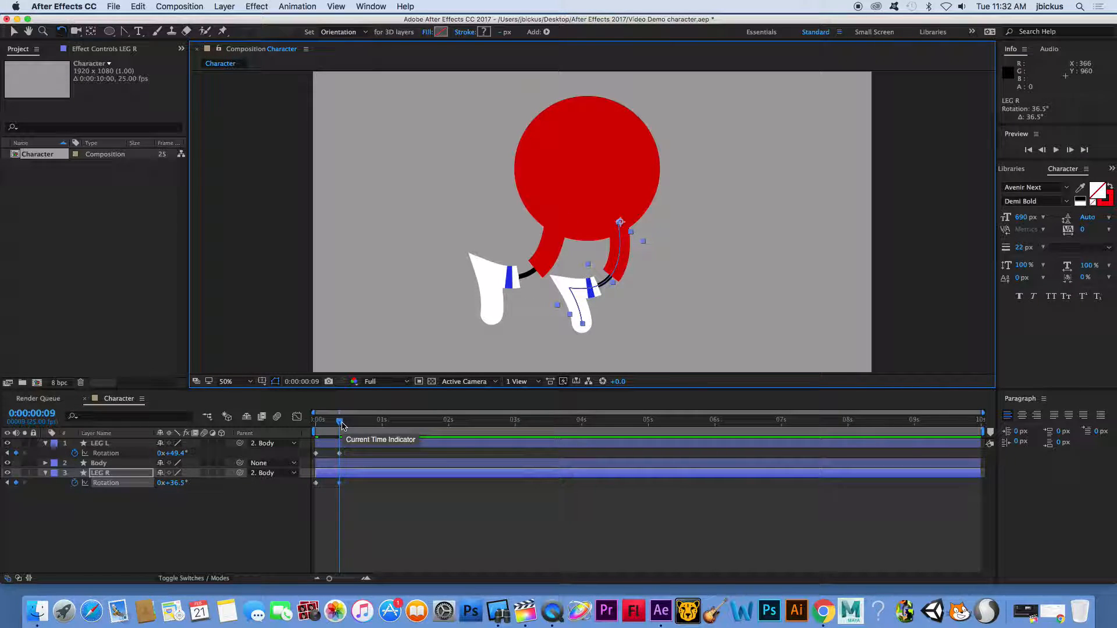
Copy LEG L's rotation keyframe from frame 0 and paste it at frame 19.
{"action": "left_click_drag", "start_coordinate": [340, 423], "coordinate": [316, 433]}
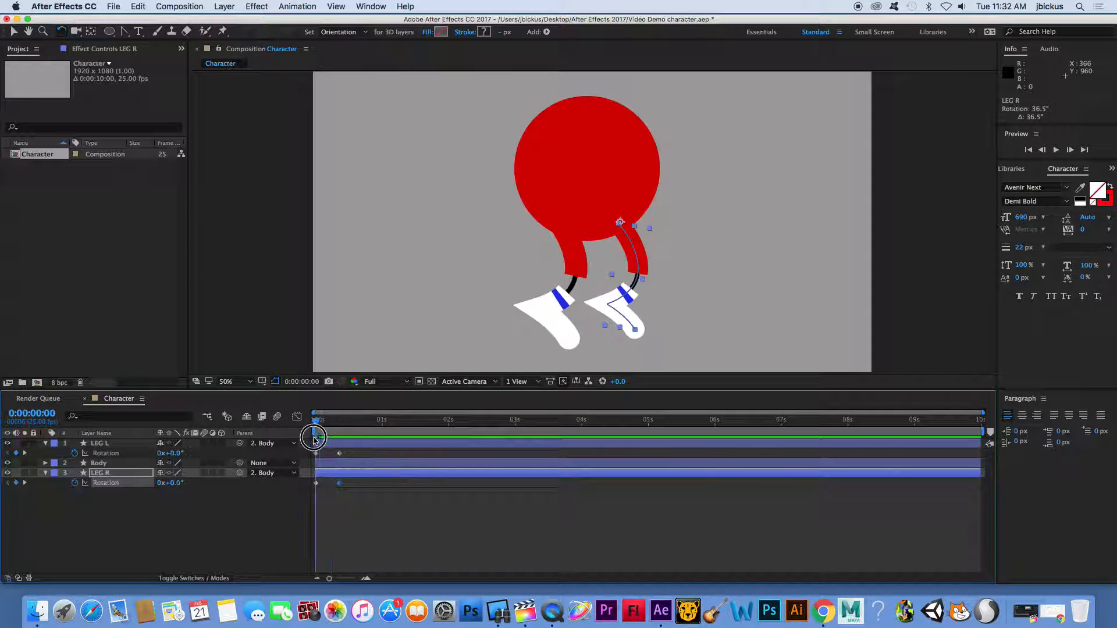
{"action": "left_click", "coordinate": [316, 453]}
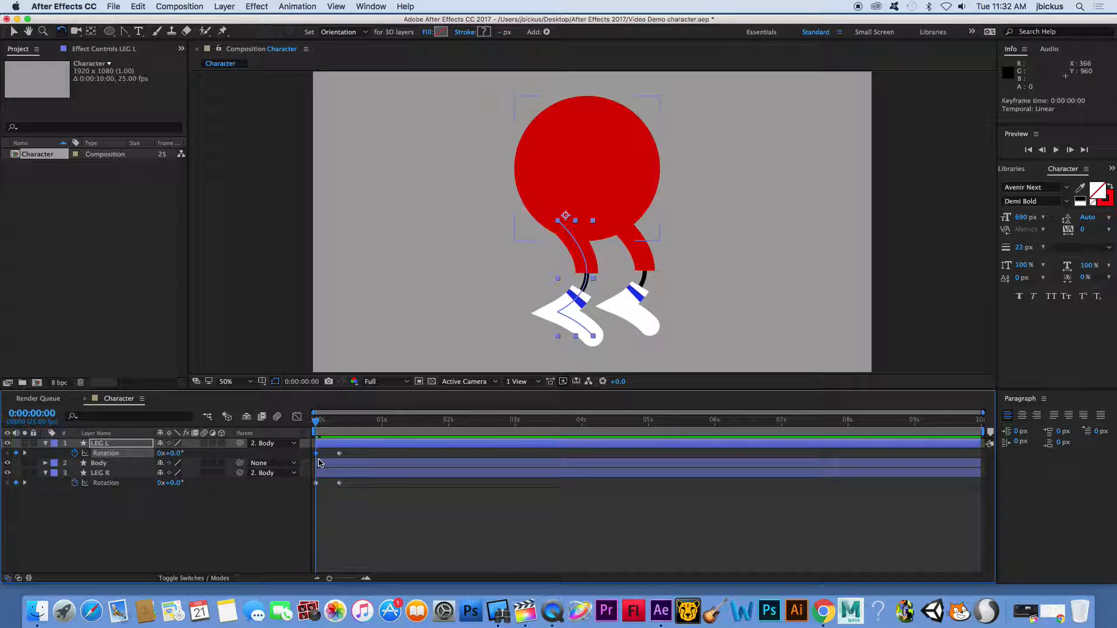
{"action": "left_click", "coordinate": [137, 6]}
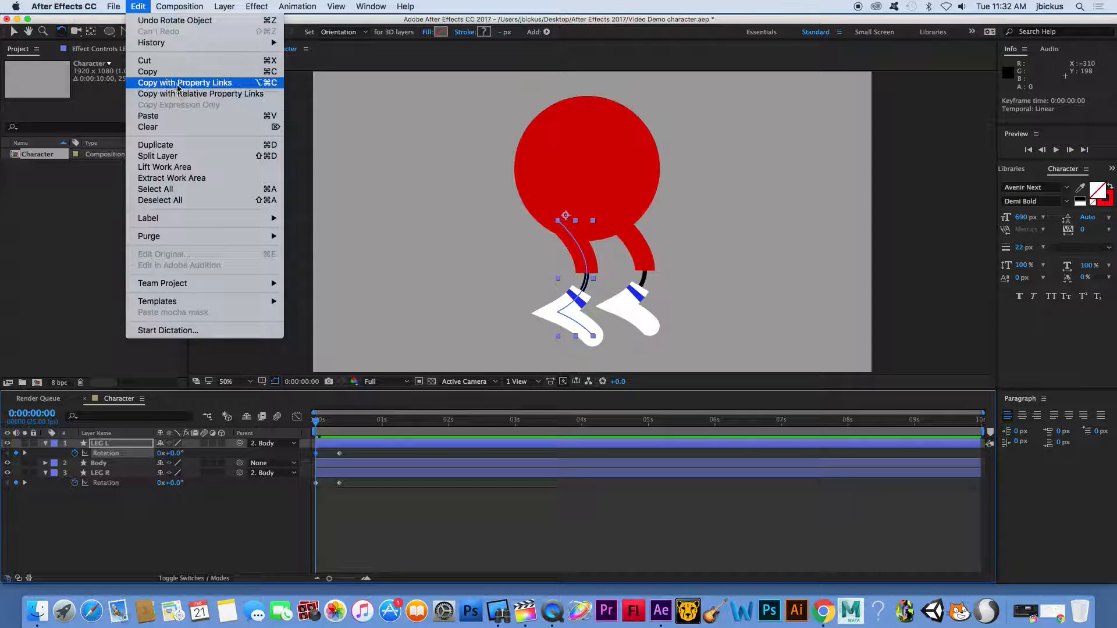
{"action": "left_click", "coordinate": [151, 69]}
{"action": "left_click_drag", "start_coordinate": [317, 423], "coordinate": [362, 420]}
{"action": "left_click", "coordinate": [148, 6]}
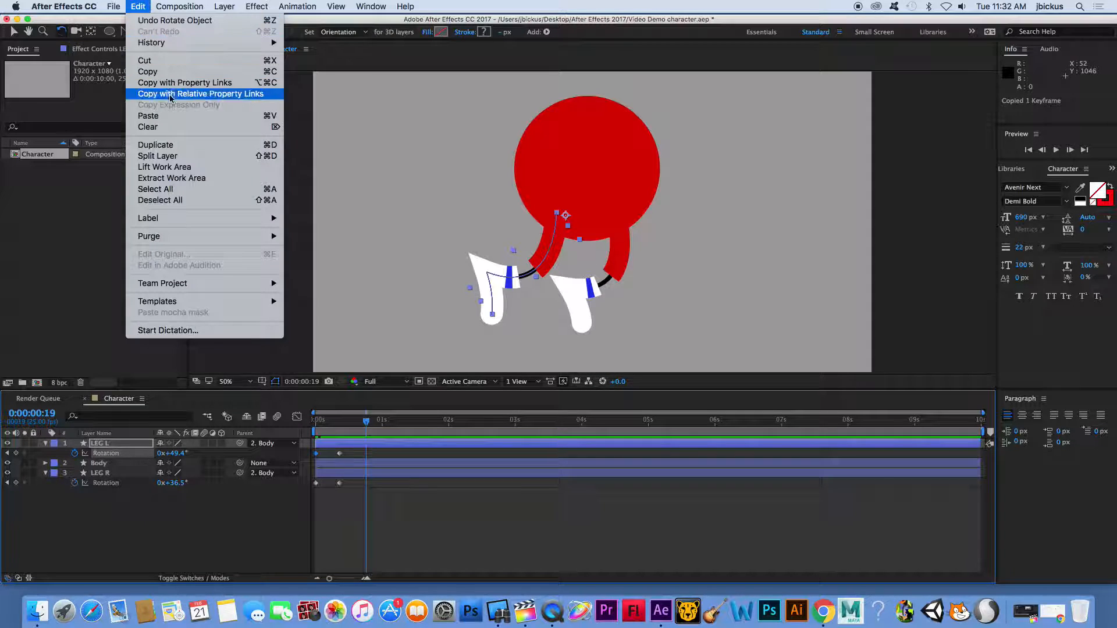
{"action": "left_click", "coordinate": [170, 117]}
Copy LEG R's rotation keyframe from frame 0 and paste it at frame 19.
{"action": "left_click", "coordinate": [319, 420]}
{"action": "left_click", "coordinate": [316, 483]}
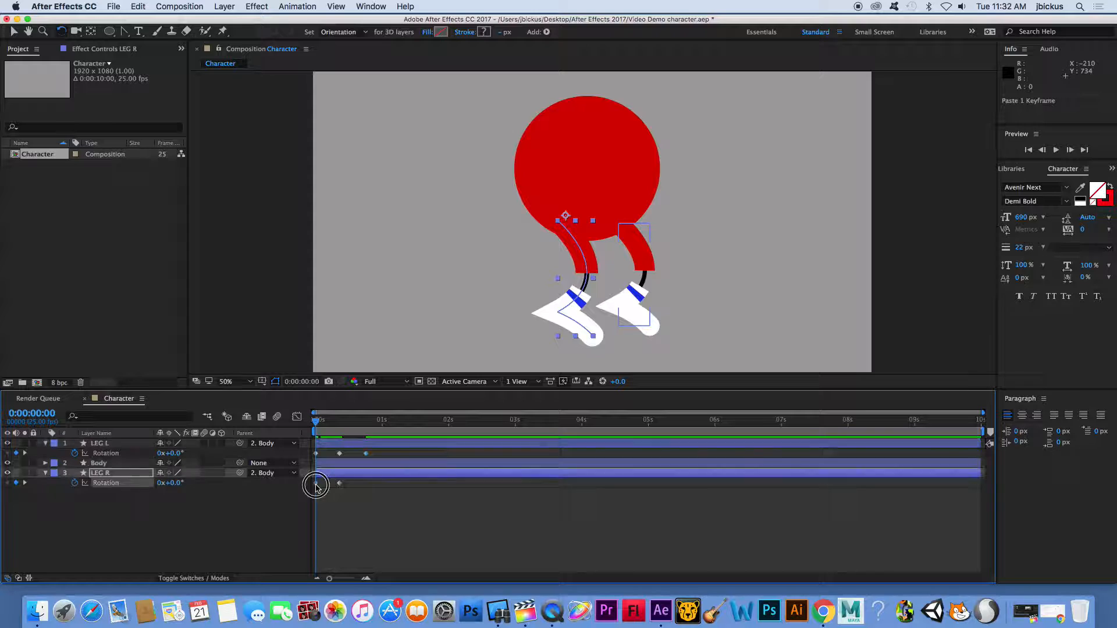
{"action": "left_click", "coordinate": [138, 7]}
{"action": "left_click", "coordinate": [163, 72]}
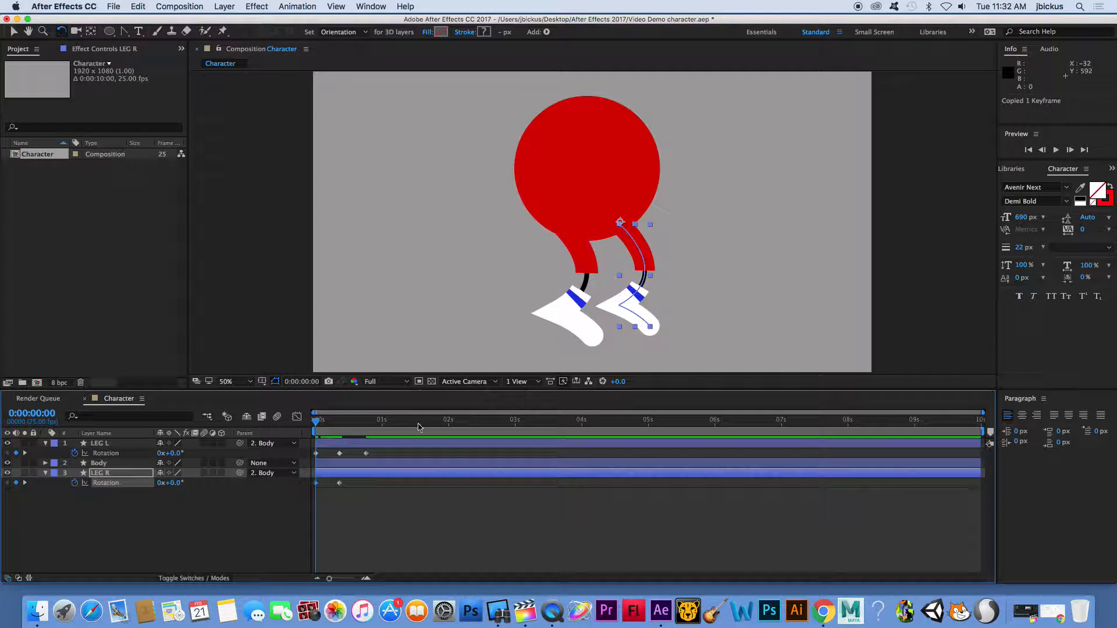
{"action": "left_click_drag", "start_coordinate": [316, 424], "coordinate": [365, 430]}
{"action": "left_click", "coordinate": [145, 7]}
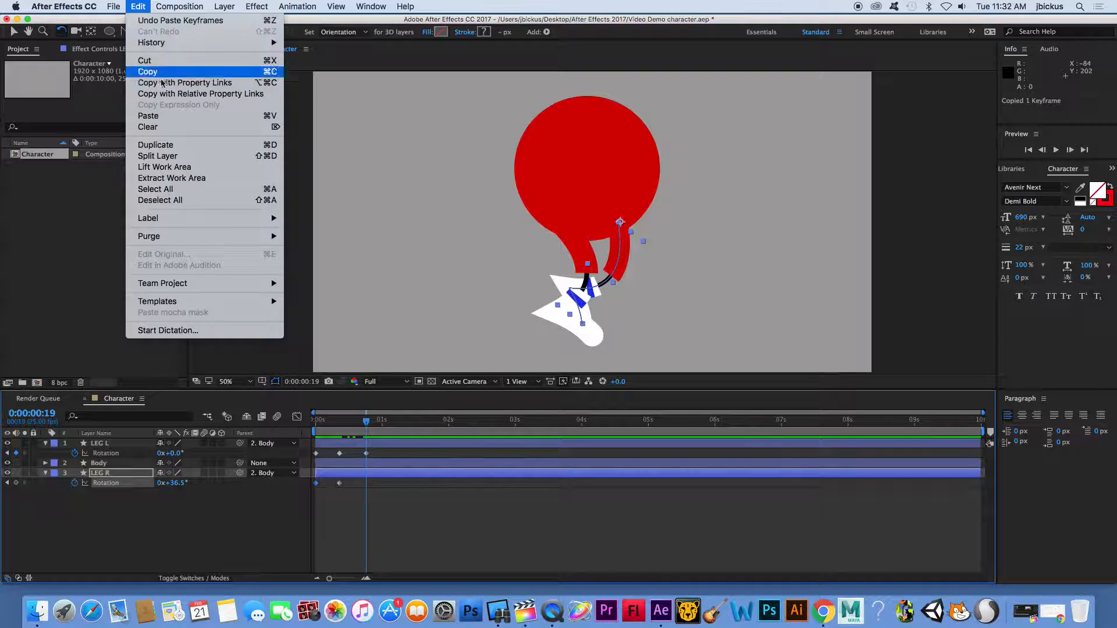
{"action": "left_click", "coordinate": [157, 116]}
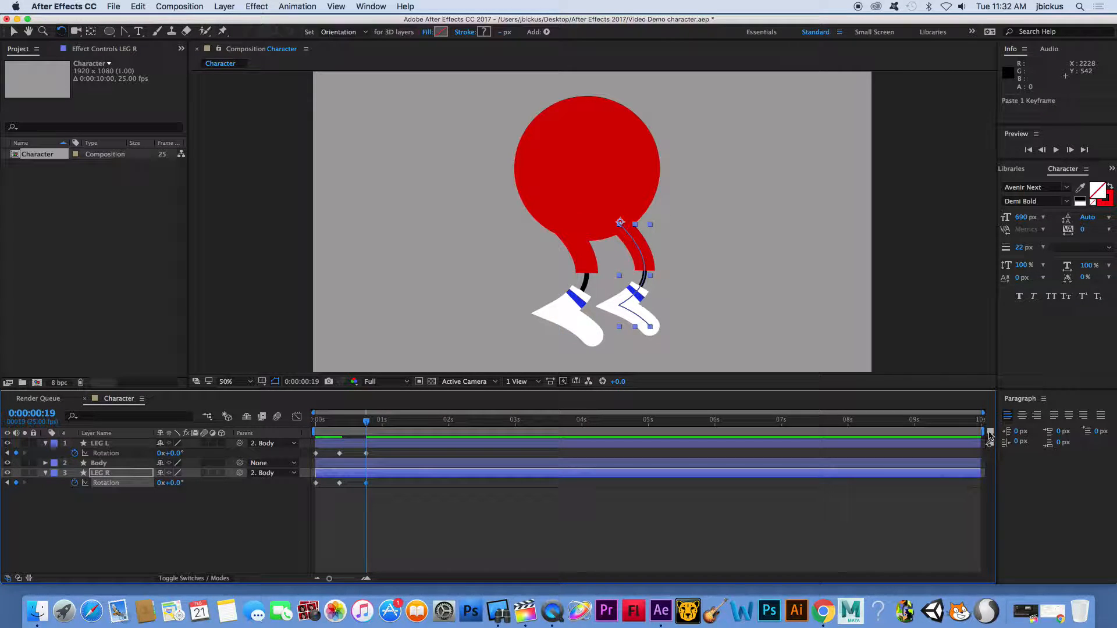
Shorten the work area to end at the last rotation keyframes and trim the Character composition to it.
{"action": "left_click_drag", "start_coordinate": [987, 432], "coordinate": [371, 429]}
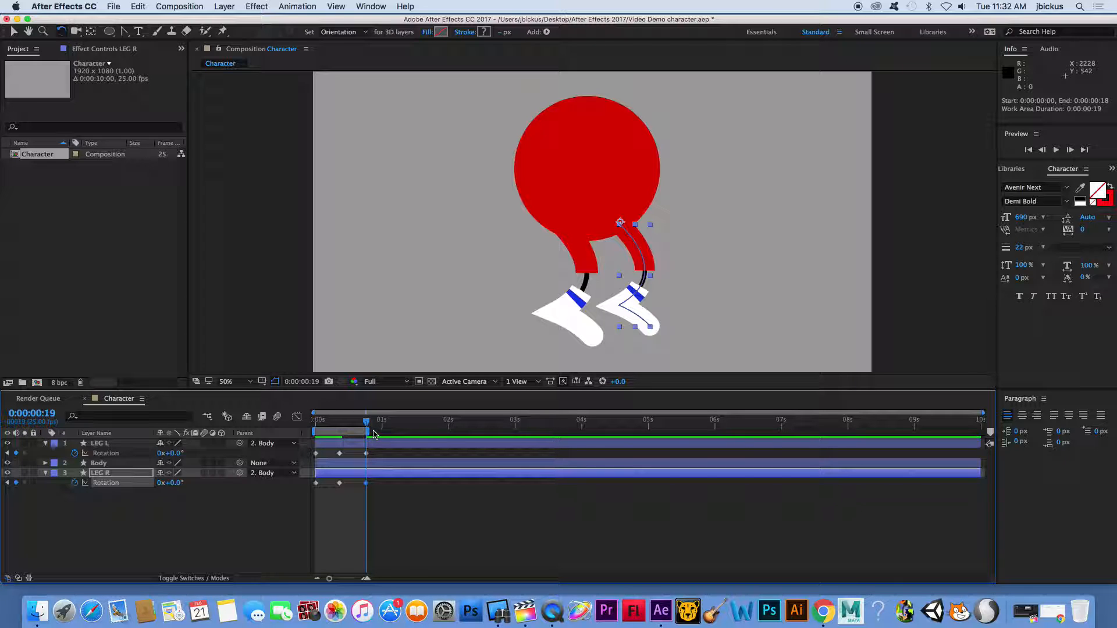
{"action": "left_click", "coordinate": [179, 6]}
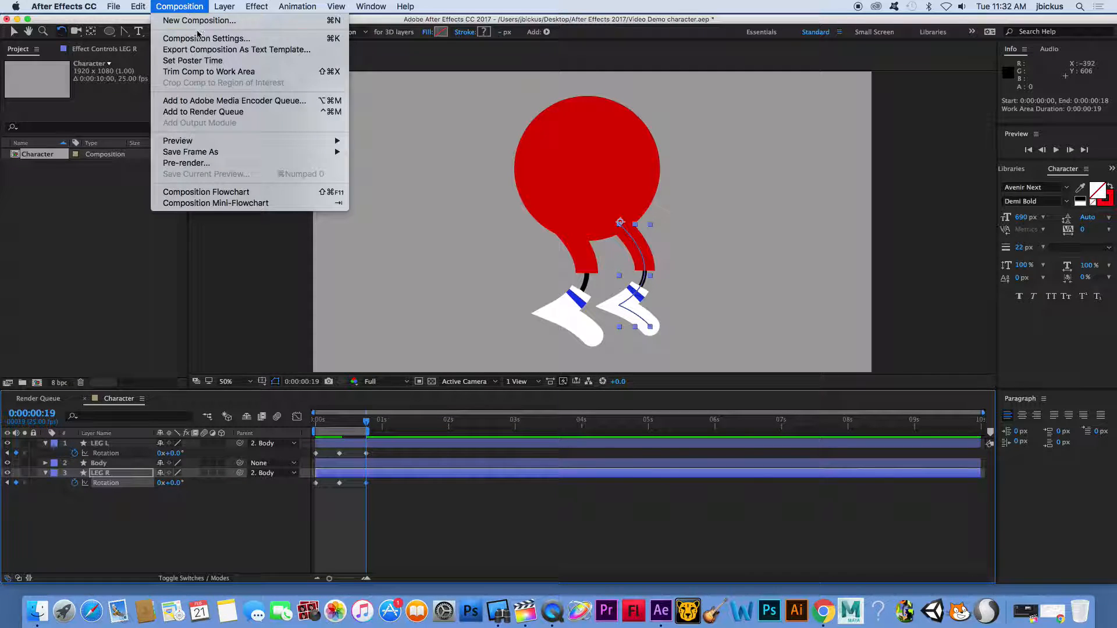
{"action": "left_click", "coordinate": [208, 71]}
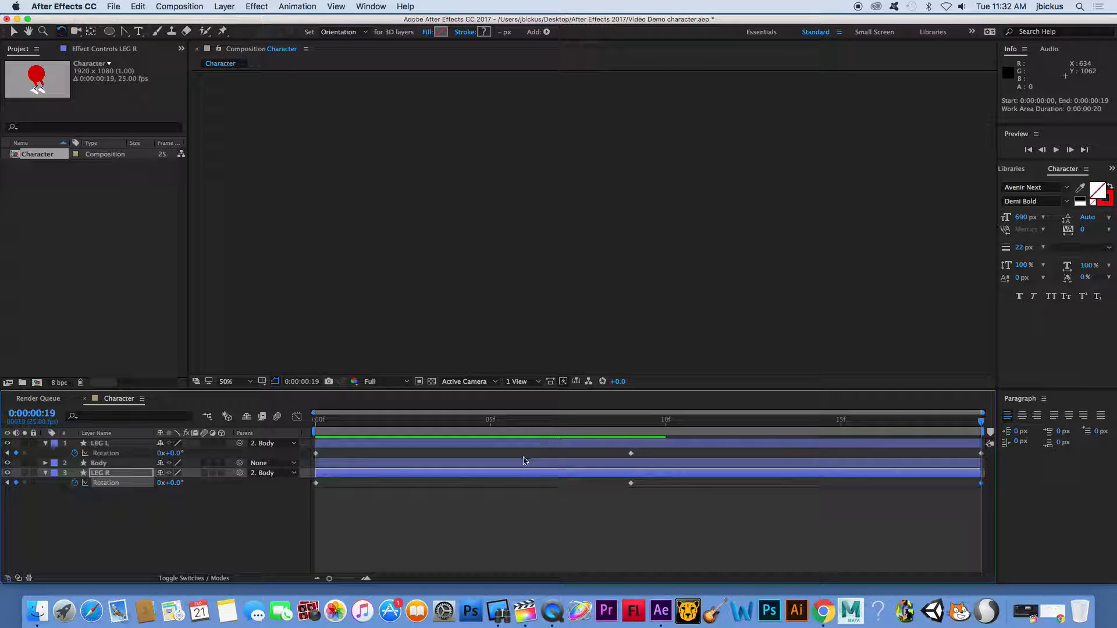
Scrub and play back the trimmed leg swing, and return to frame 0.
{"action": "left_click_drag", "start_coordinate": [892, 418], "coordinate": [370, 419]}
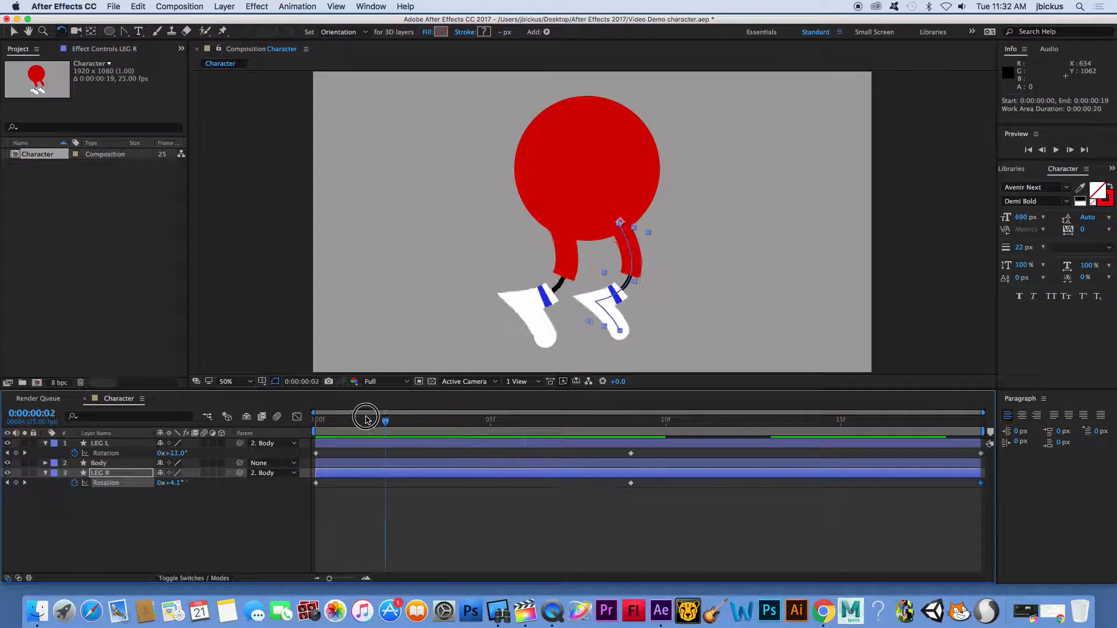
{"action": "key", "text": "space"}
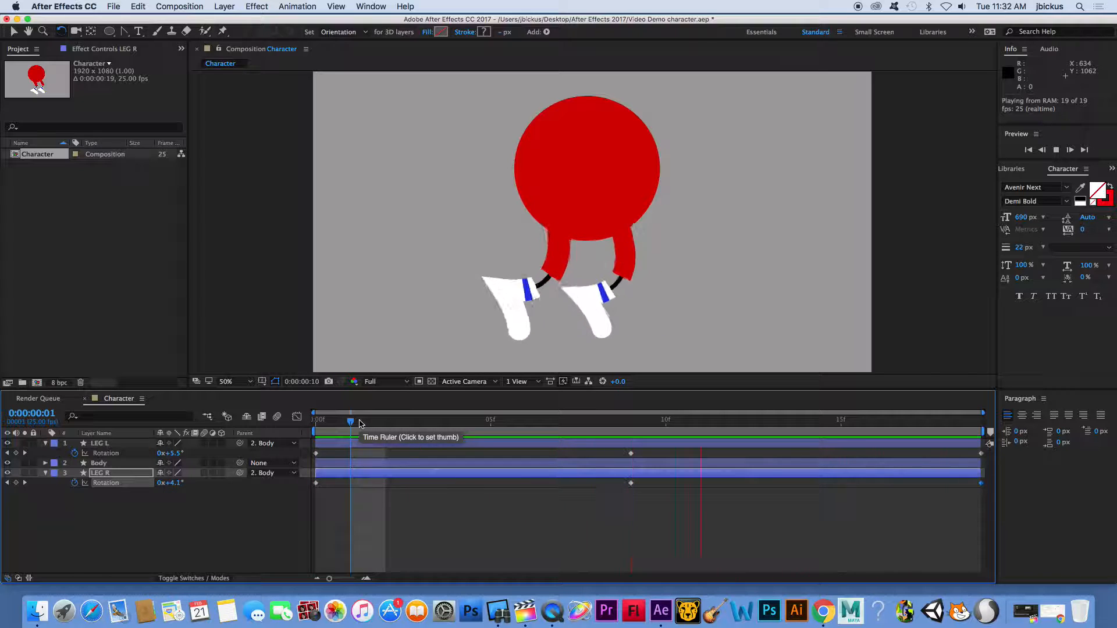
{"action": "left_click_drag", "start_coordinate": [359, 424], "coordinate": [298, 430]}
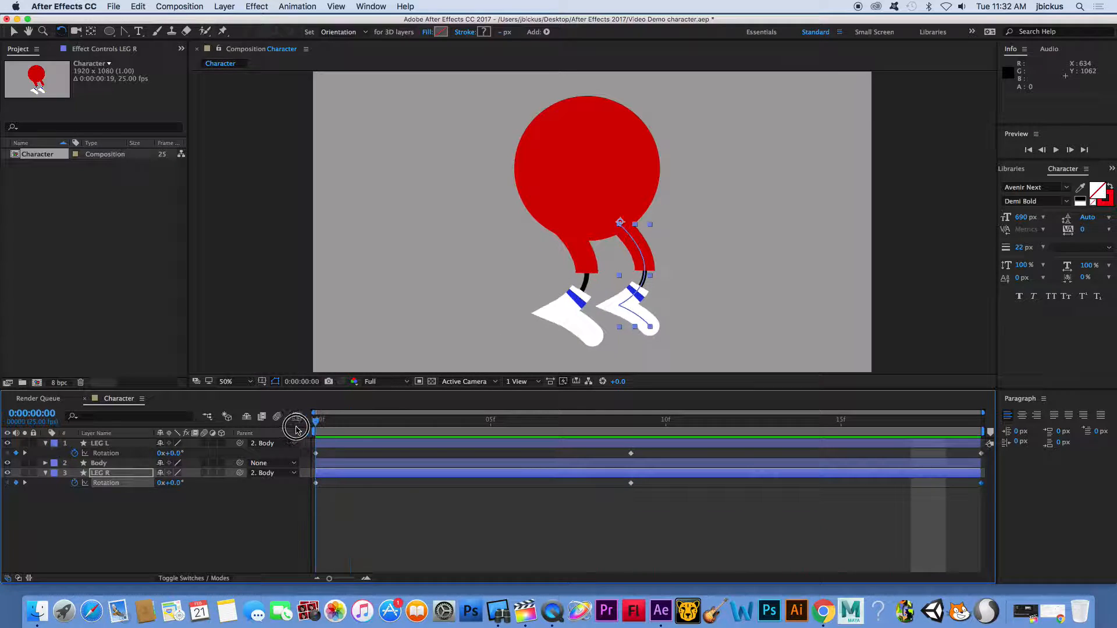
Expand LEG L's contents down to the Path property of its Leg shape, keeping the other layers collapsed.
{"action": "left_click", "coordinate": [45, 444]}
{"action": "left_click", "coordinate": [45, 464]}
{"action": "left_click", "coordinate": [46, 444]}
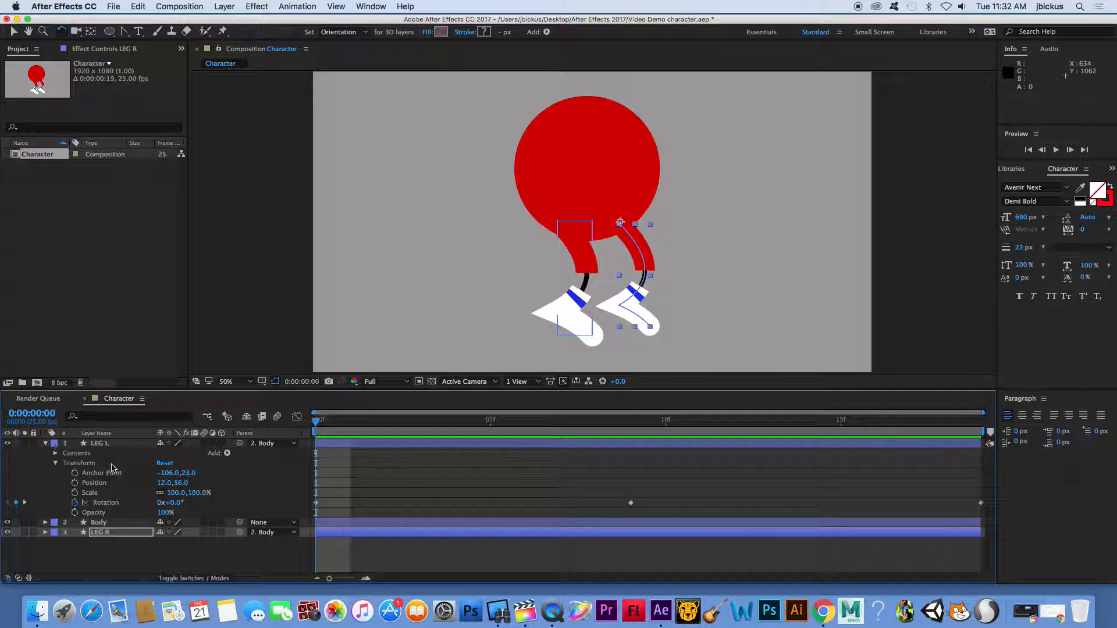
{"action": "left_click", "coordinate": [55, 463]}
{"action": "left_click", "coordinate": [55, 453]}
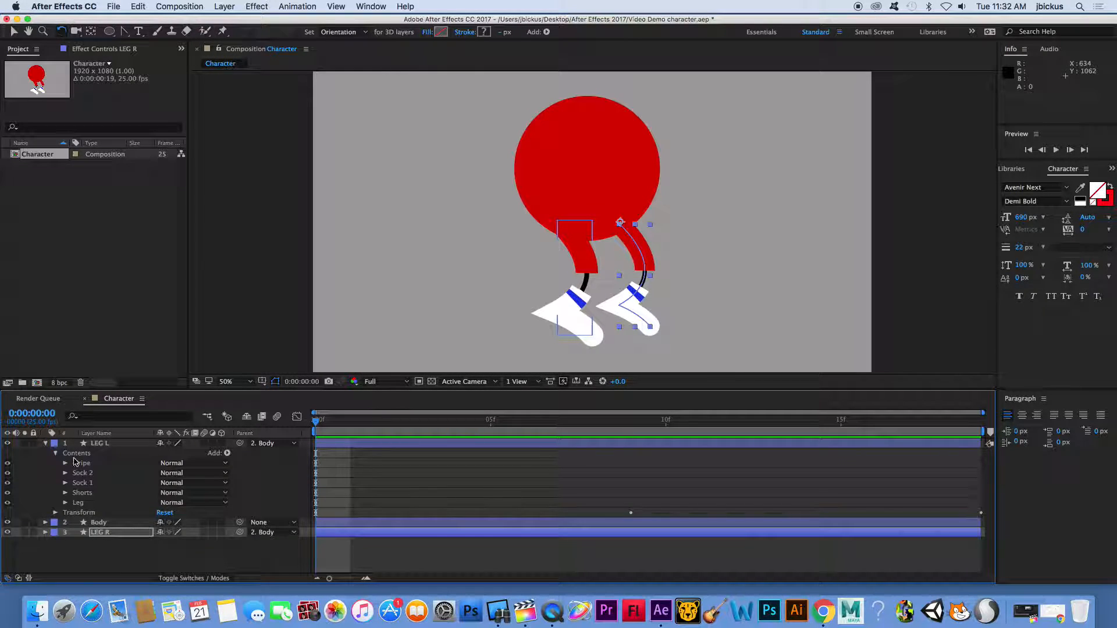
{"action": "left_click", "coordinate": [91, 504]}
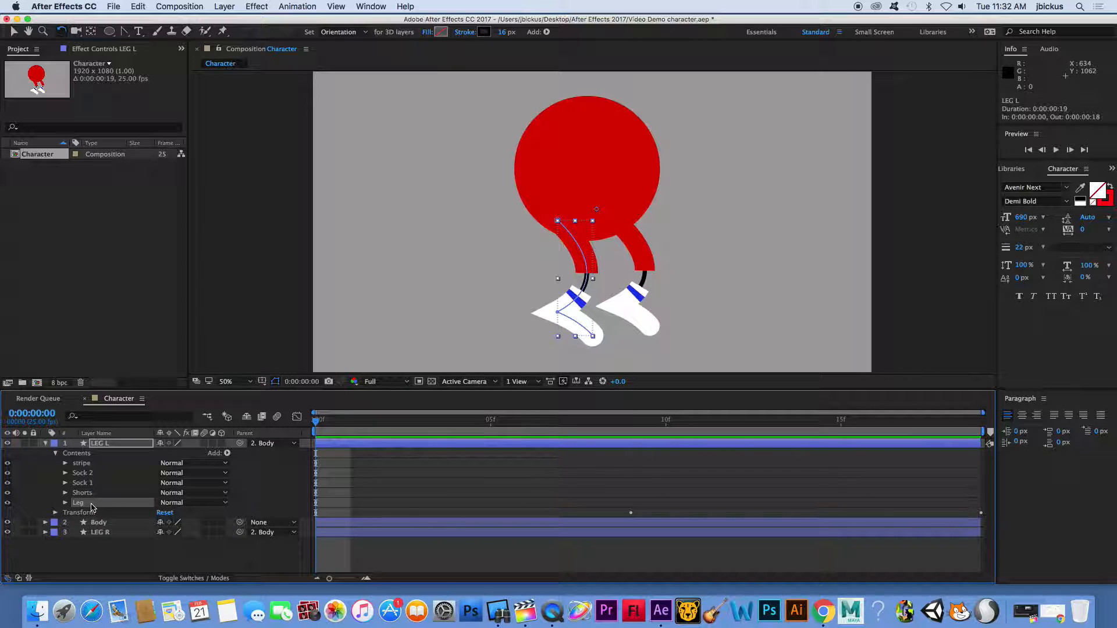
{"action": "left_click", "coordinate": [66, 503]}
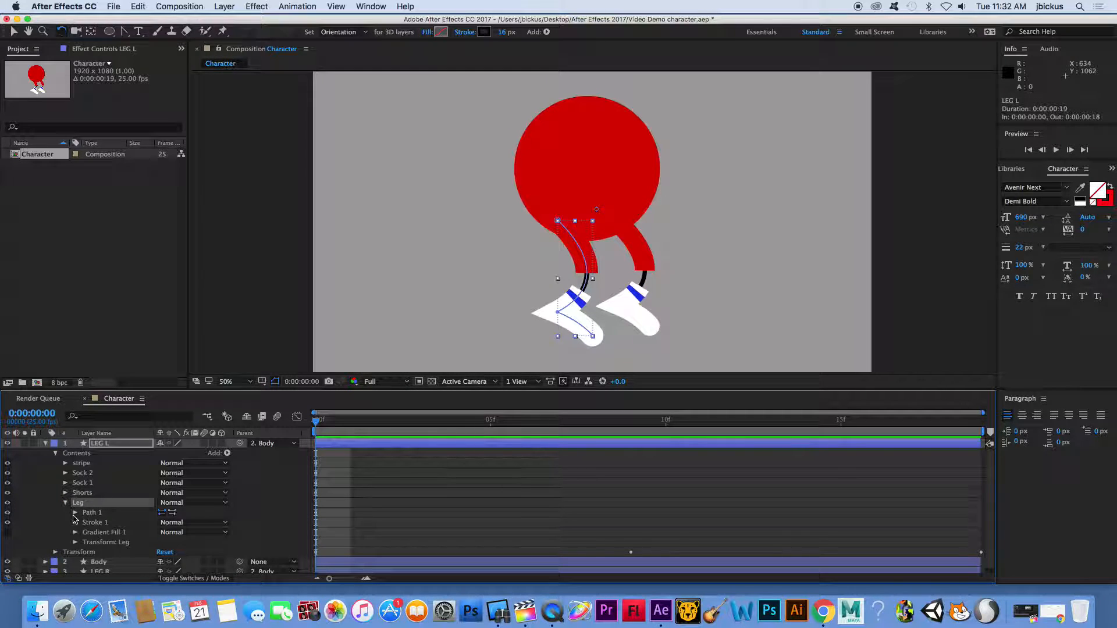
{"action": "left_click", "coordinate": [75, 513]}
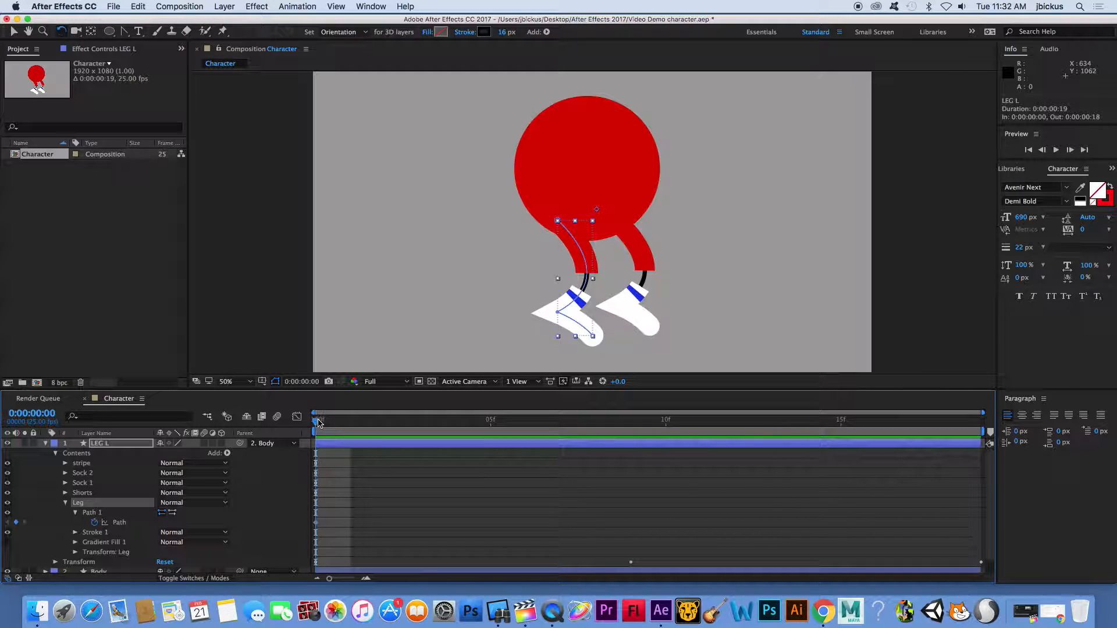
At frame 9, convert the heel vertex of LEG L's path, straightening the upper leg and adjusting the lower curve into a bent-leg pose.
{"action": "left_click_drag", "start_coordinate": [317, 423], "coordinate": [624, 453]}
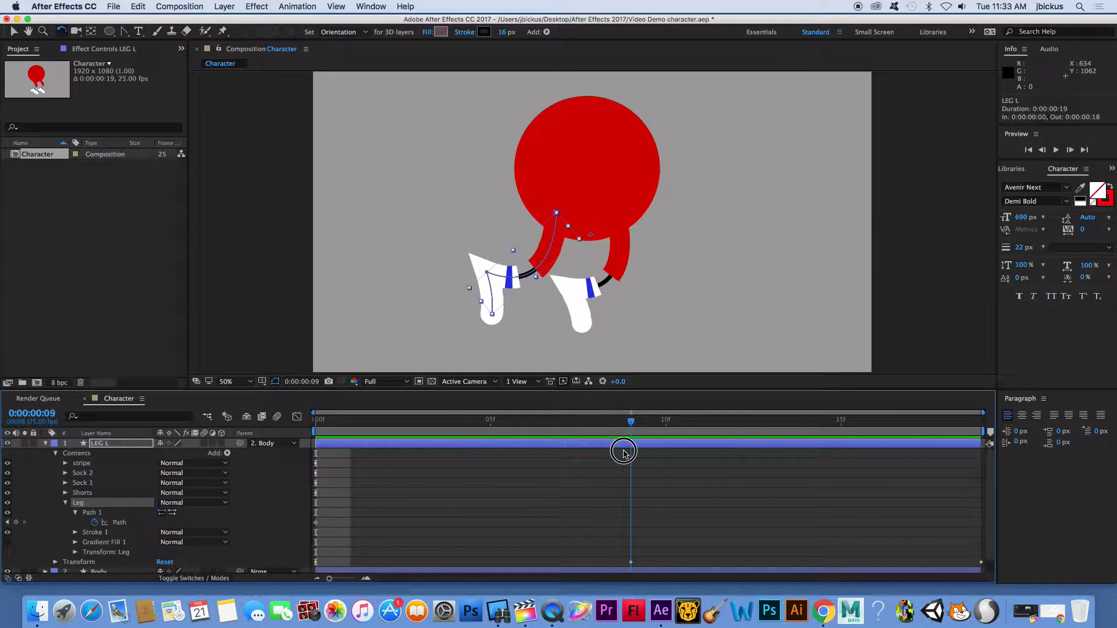
{"action": "left_click", "coordinate": [123, 33]}
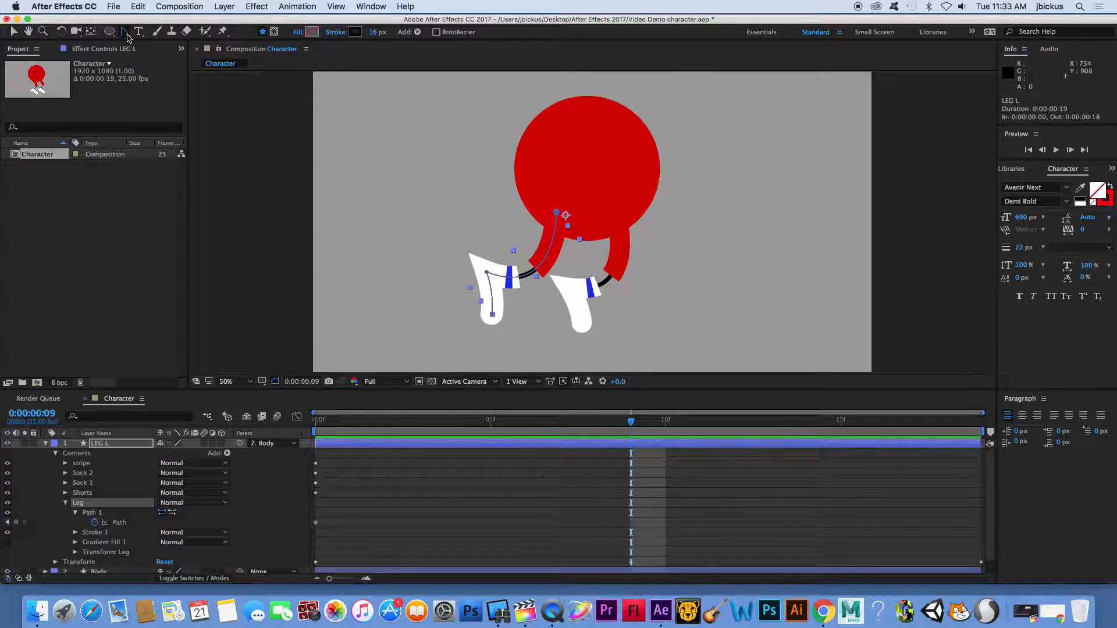
{"action": "left_click_drag", "start_coordinate": [124, 35], "coordinate": [152, 76]}
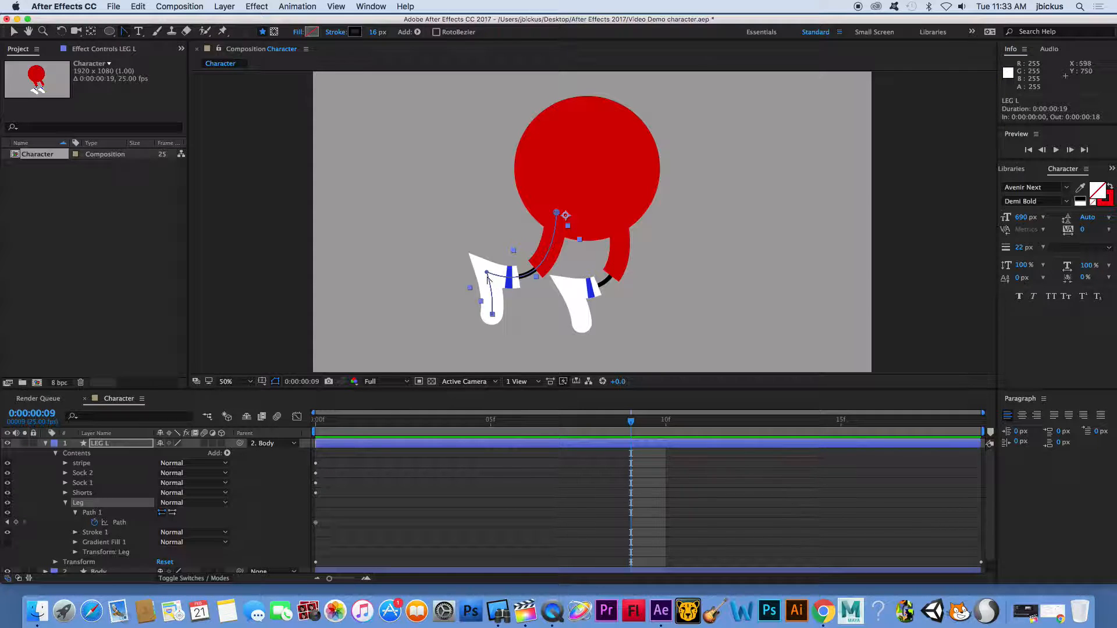
{"action": "left_click", "coordinate": [486, 273]}
{"action": "left_click_drag", "start_coordinate": [486, 273], "coordinate": [487, 305]}
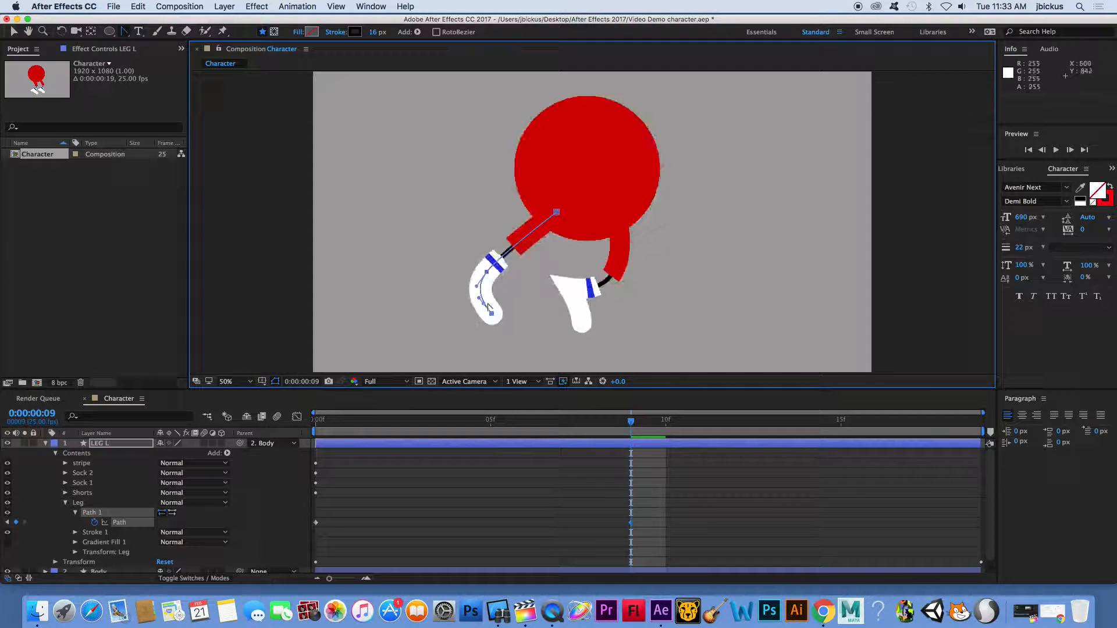
{"action": "left_click_drag", "start_coordinate": [630, 428], "coordinate": [385, 421]}
{"action": "left_click_drag", "start_coordinate": [593, 448], "coordinate": [637, 452]}
{"action": "left_click_drag", "start_coordinate": [476, 286], "coordinate": [488, 295]}
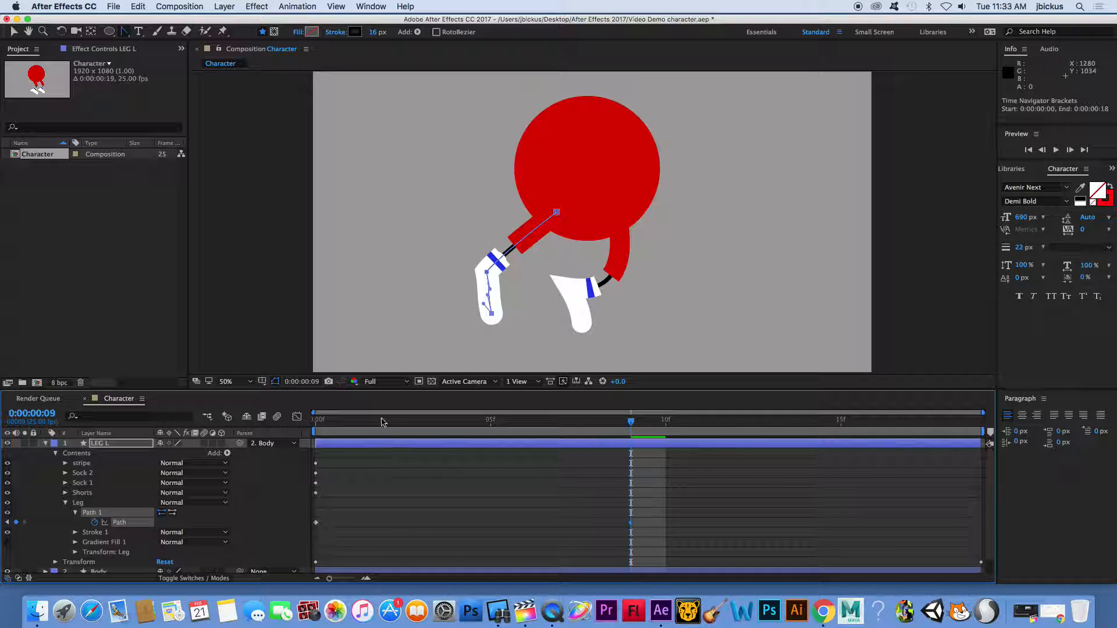
Copy LEG L's path keyframe from frame 0 and paste it at frame 18.
{"action": "left_click", "coordinate": [317, 418]}
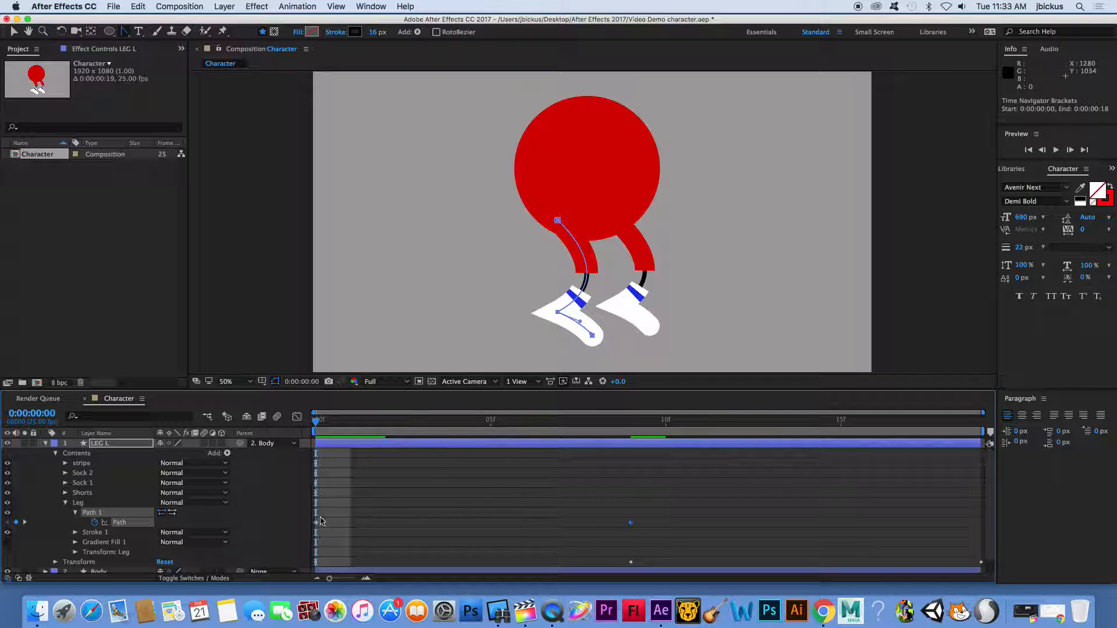
{"action": "left_click", "coordinate": [315, 522]}
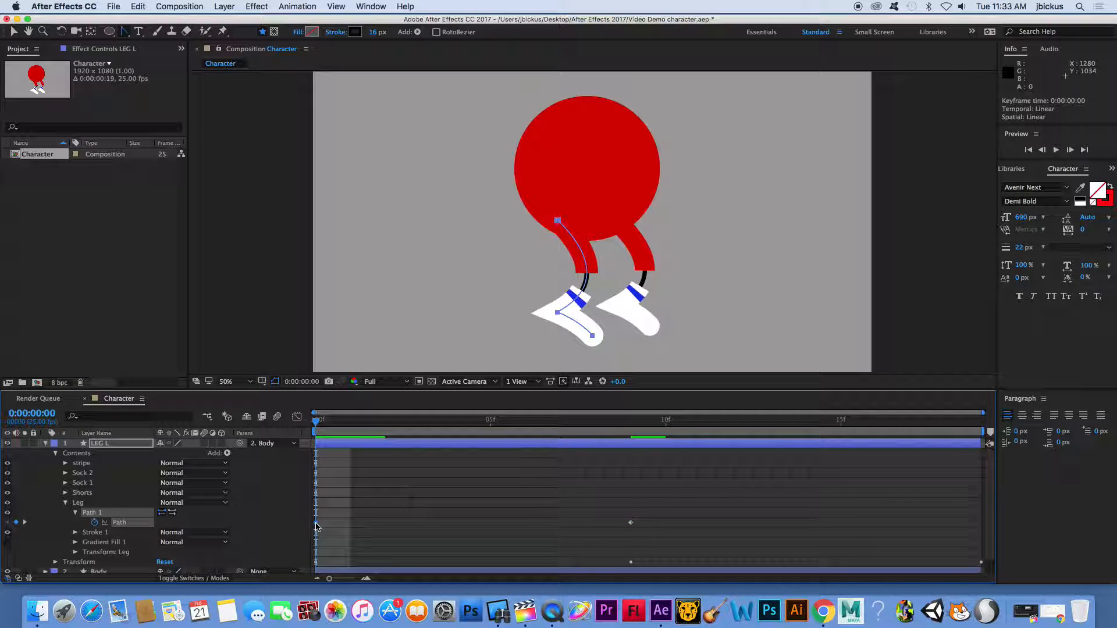
{"action": "left_click", "coordinate": [140, 7]}
{"action": "left_click", "coordinate": [148, 72]}
{"action": "left_click", "coordinate": [961, 417]}
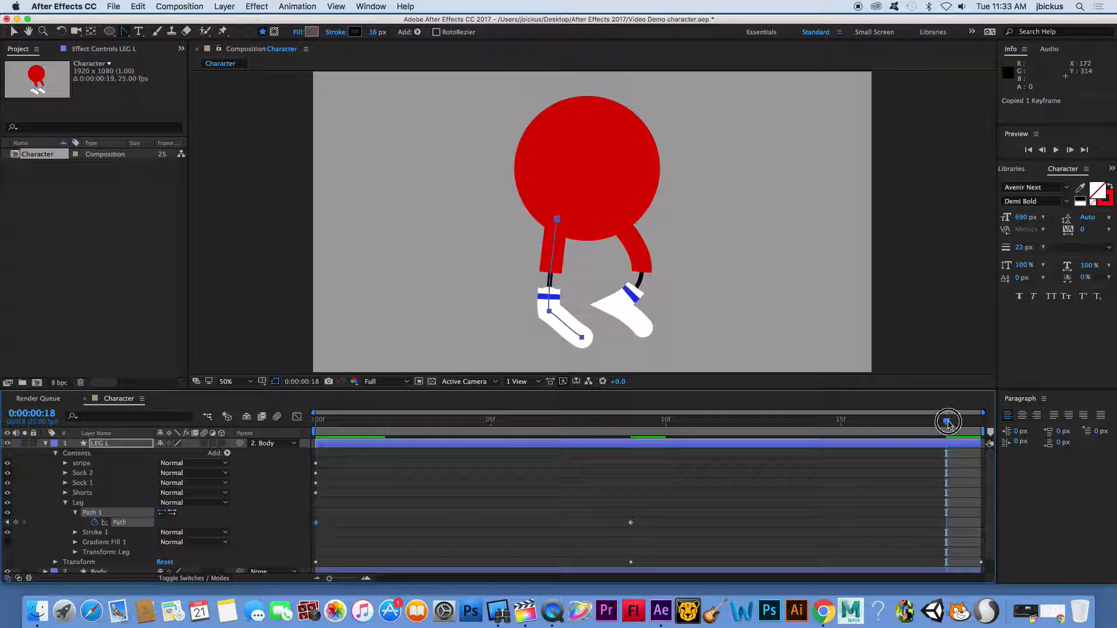
{"action": "left_click", "coordinate": [139, 6]}
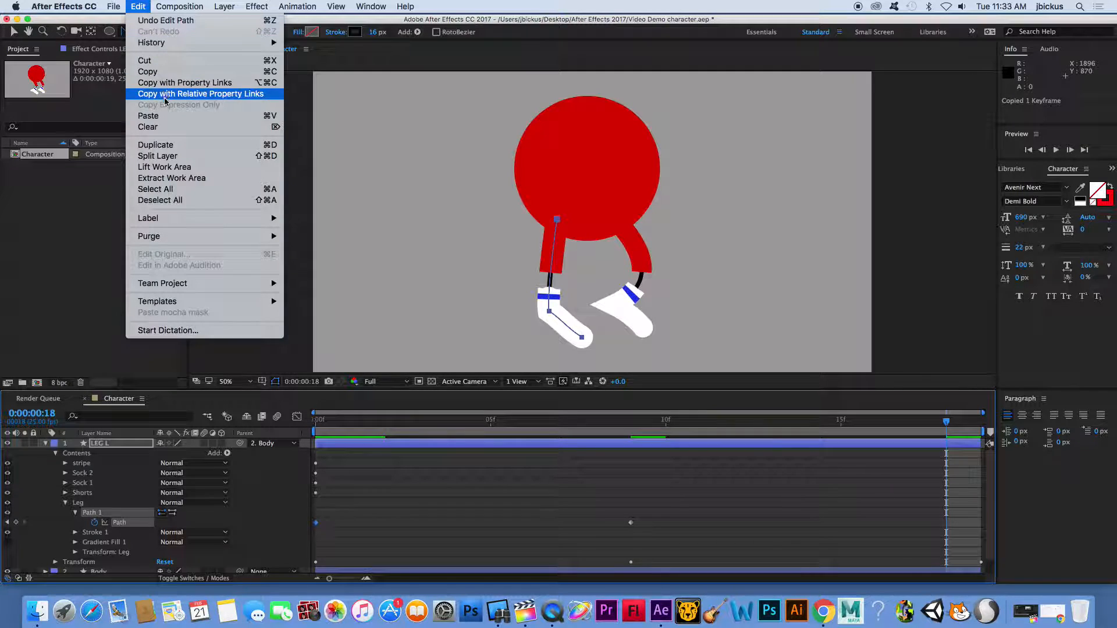
{"action": "left_click", "coordinate": [149, 115]}
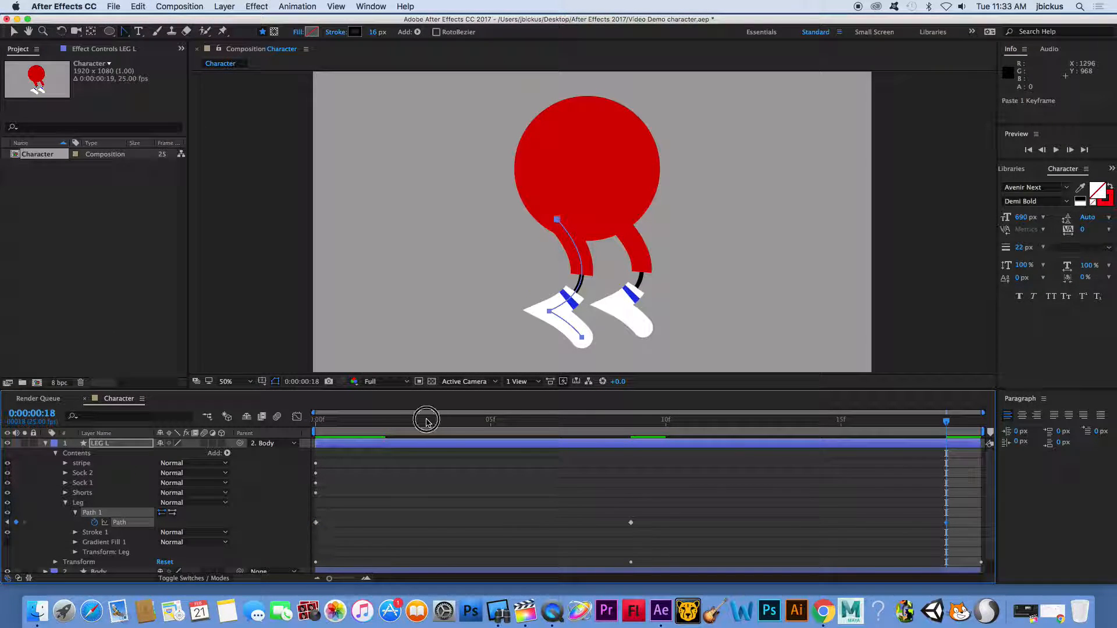
Add a slight curve to LEG L's upper leg path at frame 9, and play back the animation before and after the edit.
{"action": "key", "text": "space"}
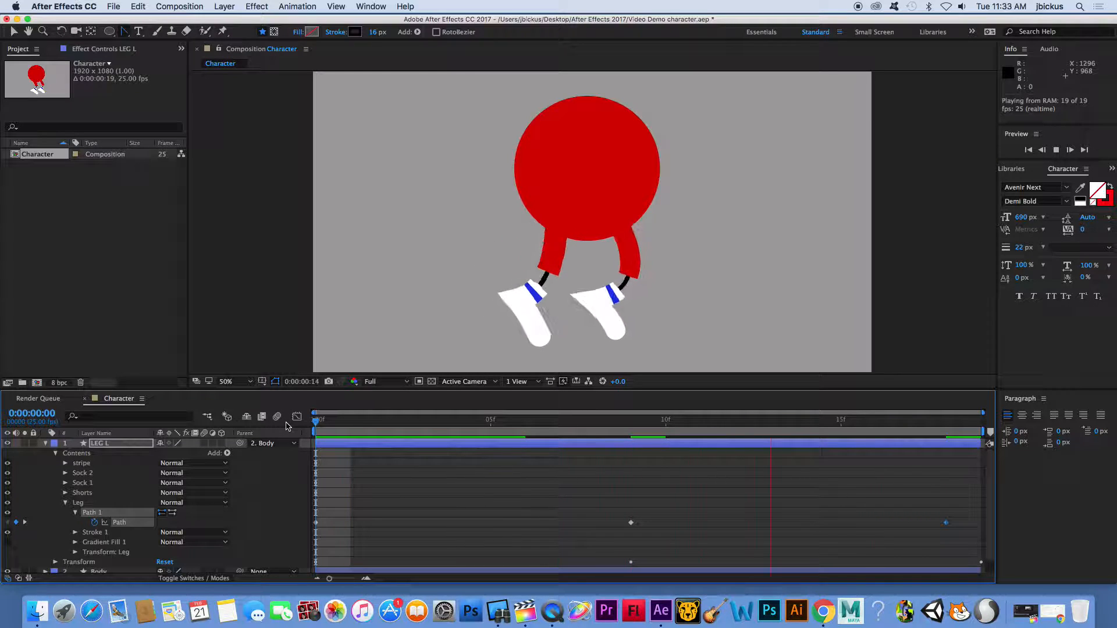
{"action": "key", "text": "space"}
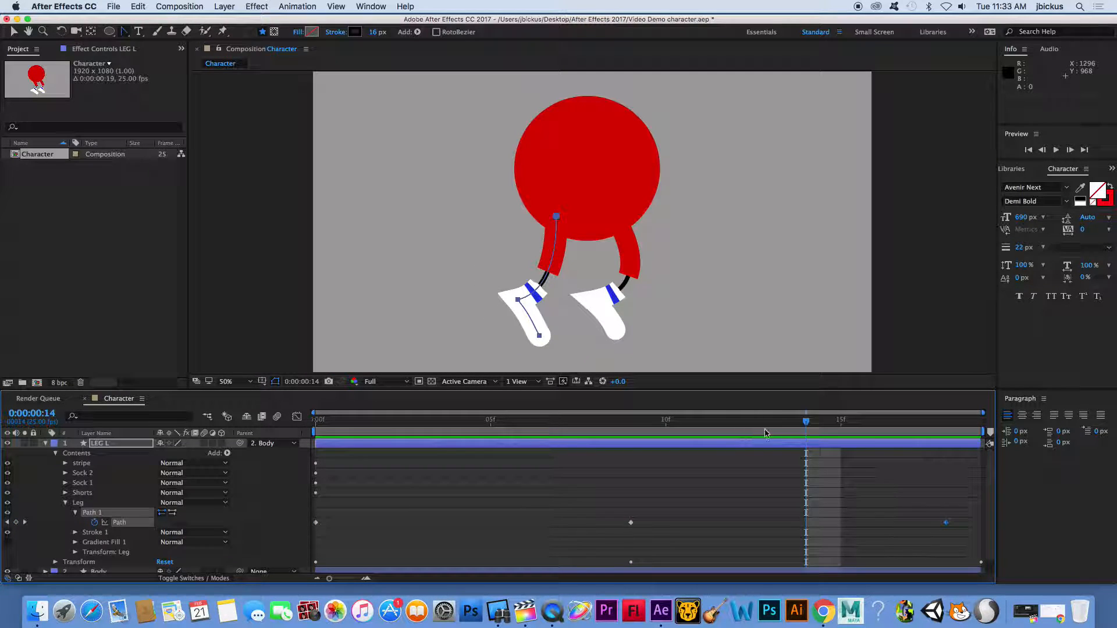
{"action": "left_click_drag", "start_coordinate": [804, 420], "coordinate": [626, 437]}
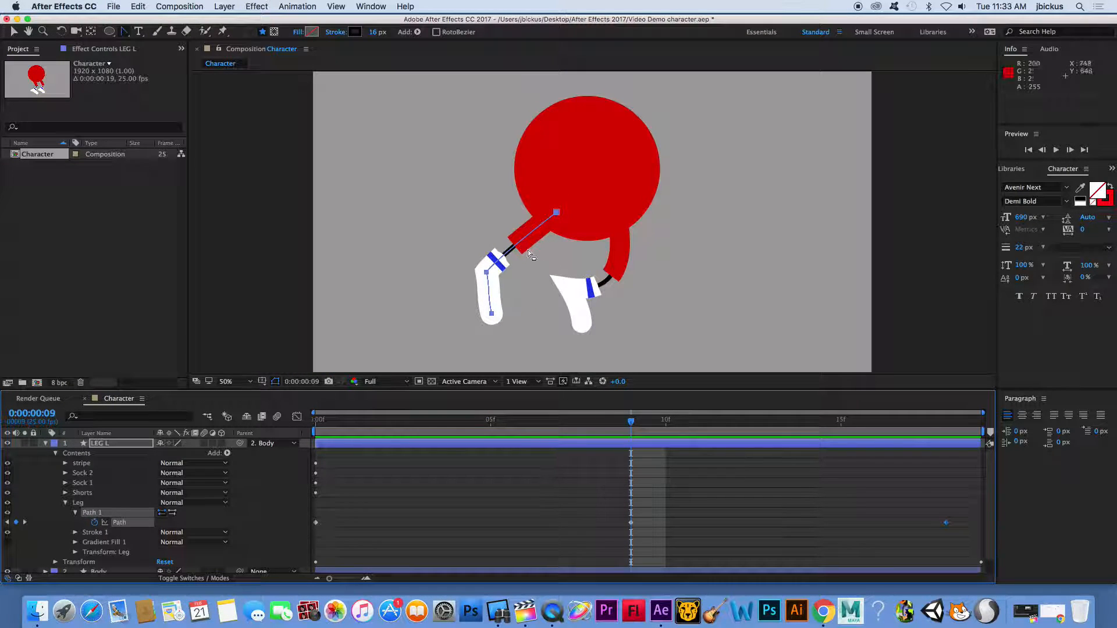
{"action": "left_click_drag", "start_coordinate": [486, 272], "coordinate": [525, 242]}
{"action": "key", "text": "space"}
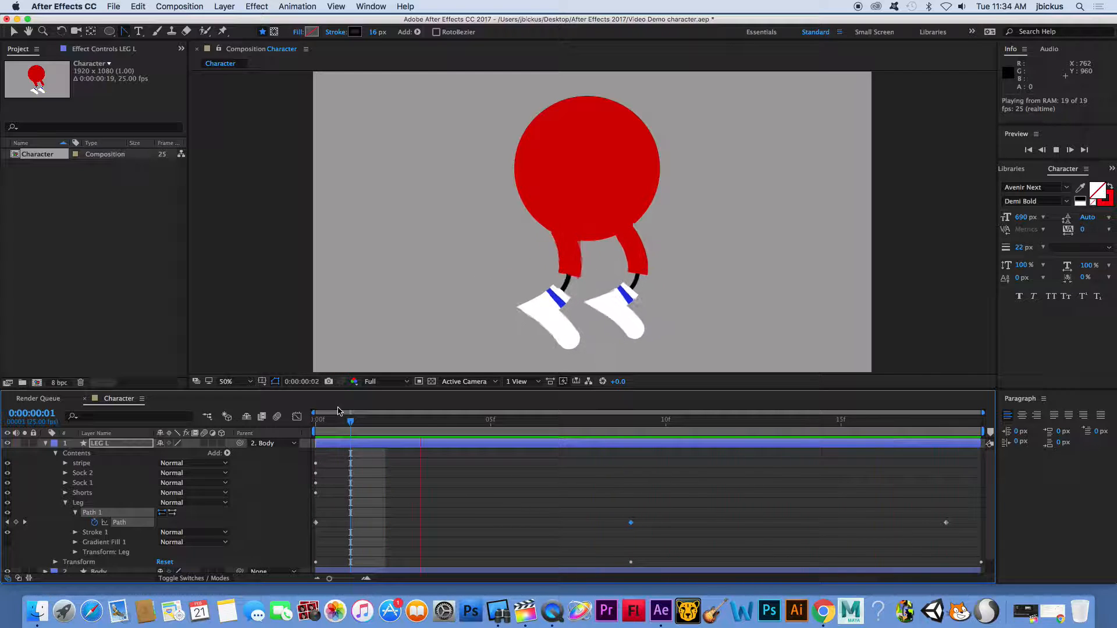
{"action": "key", "text": "space"}
Collapse LEG L and expand LEG R's contents down to the Path property of its Leg shape.
{"action": "left_click", "coordinate": [55, 454]}
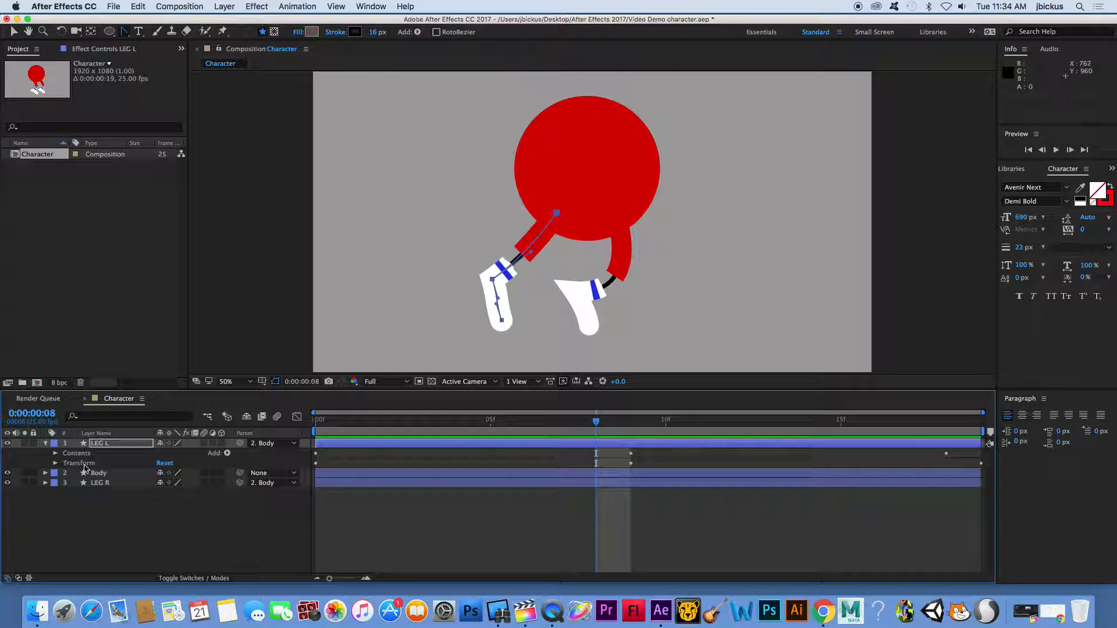
{"action": "left_click", "coordinate": [45, 443]}
{"action": "left_click", "coordinate": [45, 463]}
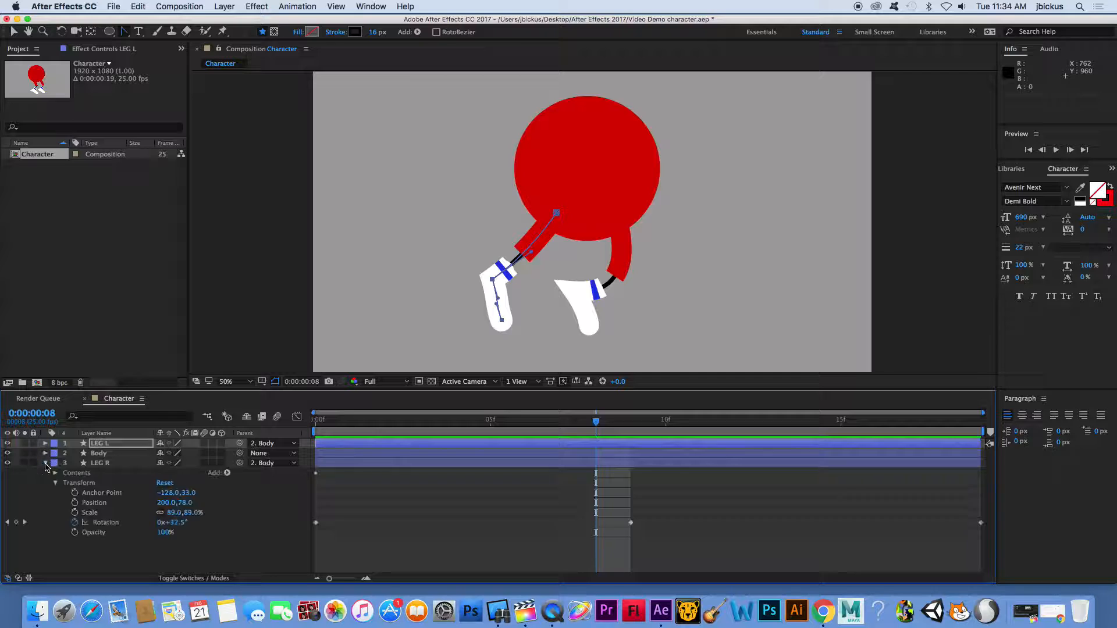
{"action": "left_click", "coordinate": [55, 484]}
{"action": "left_click", "coordinate": [56, 473]}
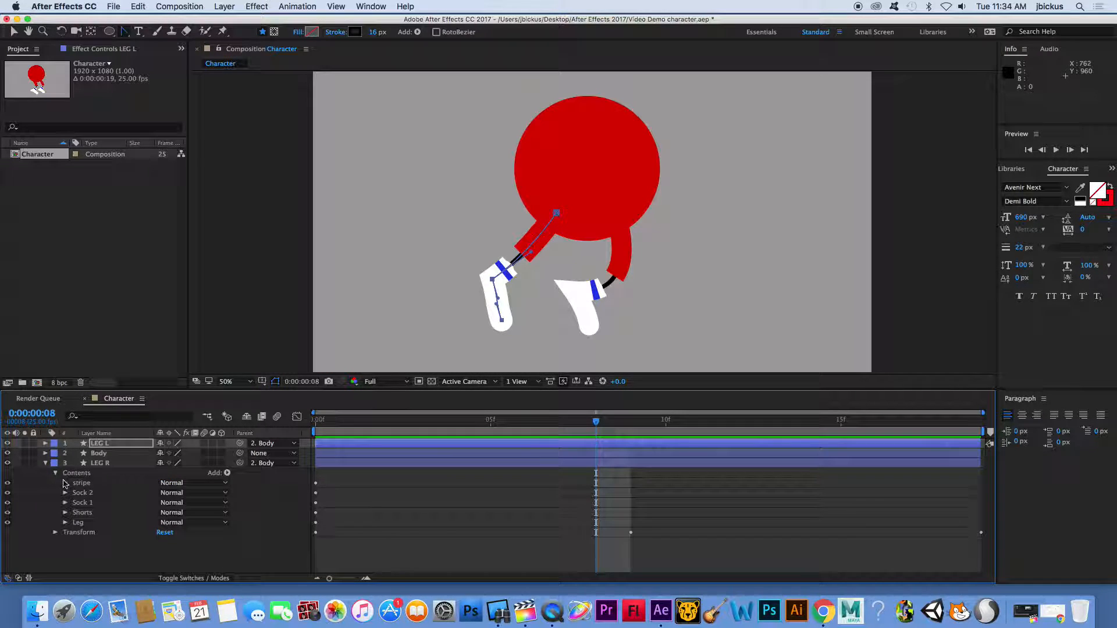
{"action": "left_click", "coordinate": [65, 523]}
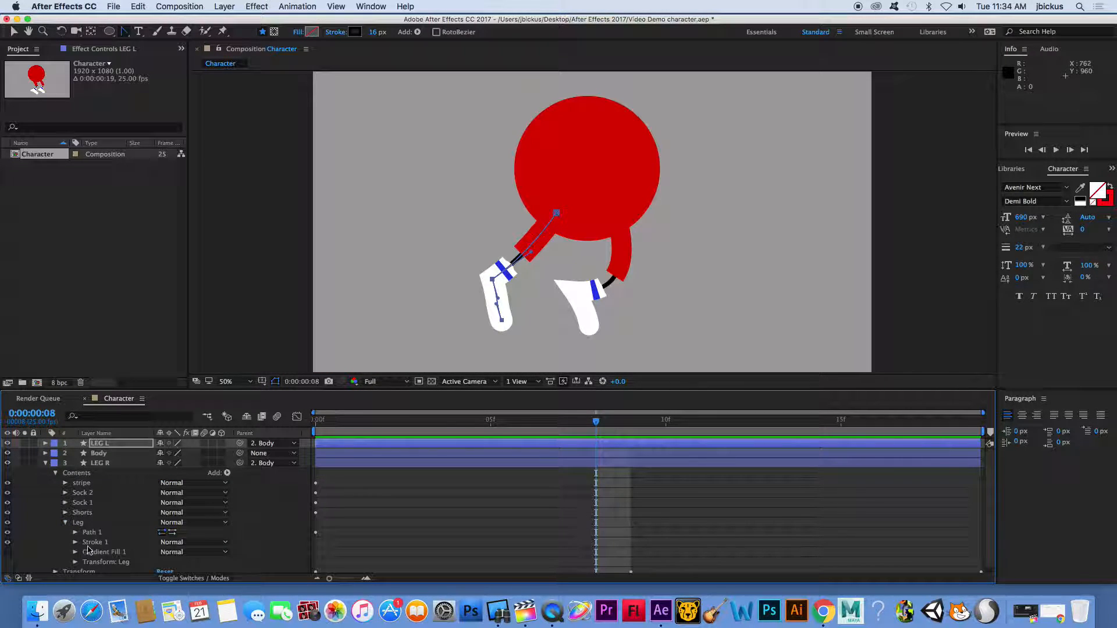
{"action": "left_click", "coordinate": [88, 532]}
{"action": "left_click", "coordinate": [75, 532]}
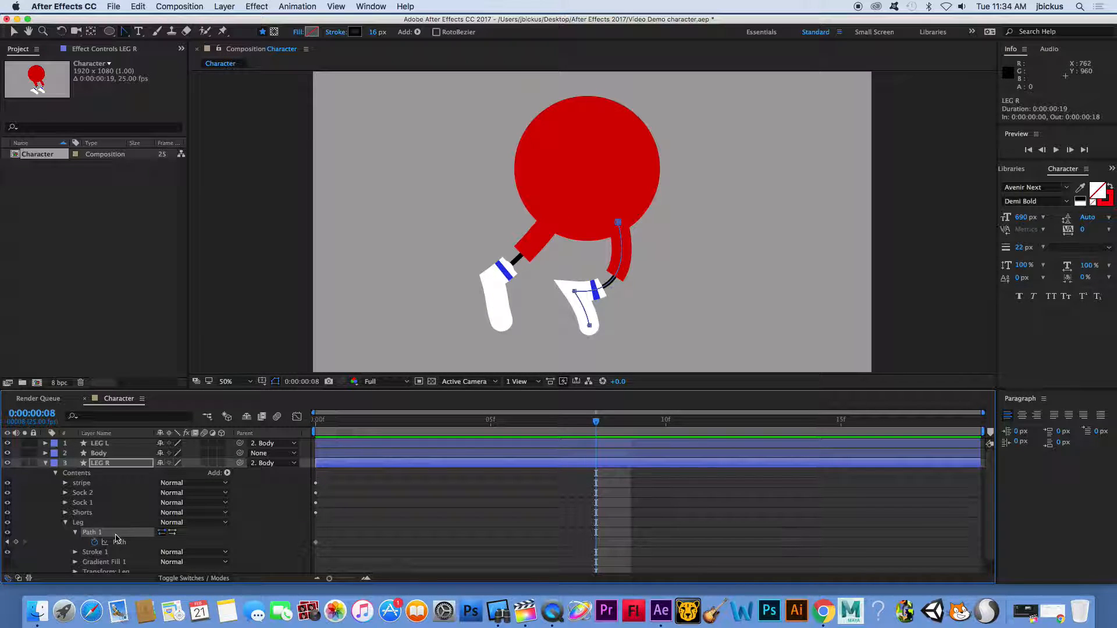
Convert the heel vertex of LEG R's path at frame 8 to a corner so the leg bends with straight segments.
{"action": "left_click_drag", "start_coordinate": [599, 423], "coordinate": [612, 467]}
{"action": "mouse_move", "coordinate": [574, 290]}
{"action": "left_mouse_down"}
{"action": "mouse_move", "coordinate": [576, 305]}
{"action": "mouse_move", "coordinate": [574, 295]}
{"action": "left_mouse_up"}
{"action": "left_click", "coordinate": [14, 33]}
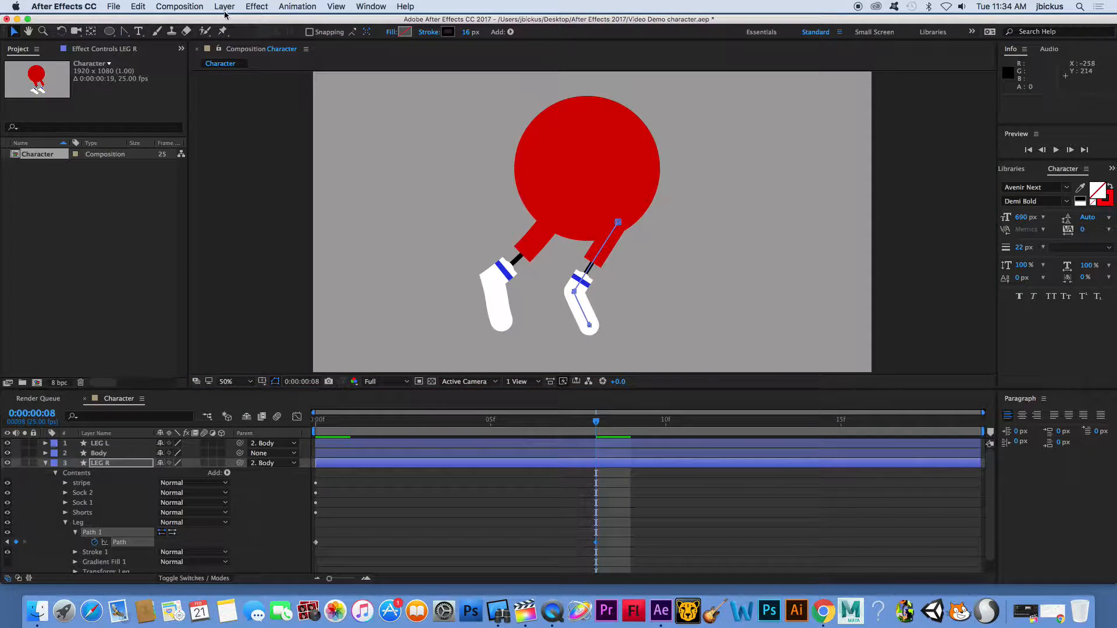
Move the toe vertex of LEG R's path backward at frame 8 to straighten the lower leg.
{"action": "left_click_drag", "start_coordinate": [590, 327], "coordinate": [565, 332]}
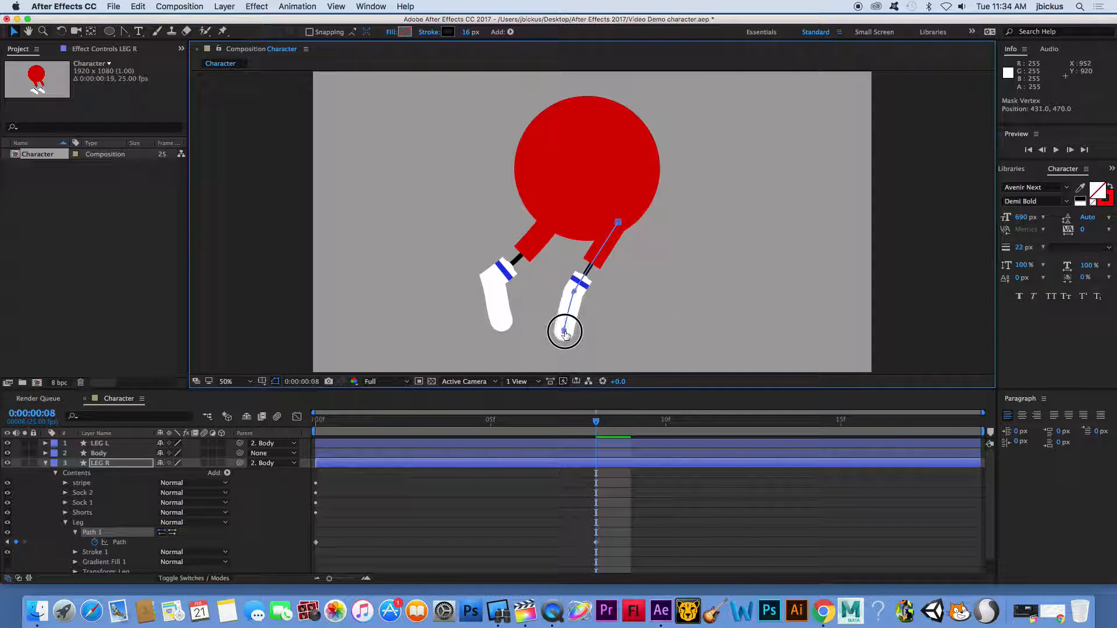
{"action": "left_click", "coordinate": [498, 299]}
{"action": "left_click_drag", "start_coordinate": [502, 324], "coordinate": [491, 327]}
{"action": "key", "text": "super+z"}
Collapse LEG R and expand LEG L's contents down to the Path property of its Leg shape.
{"action": "left_click", "coordinate": [46, 463]}
{"action": "left_click", "coordinate": [46, 443]}
{"action": "left_click", "coordinate": [55, 453]}
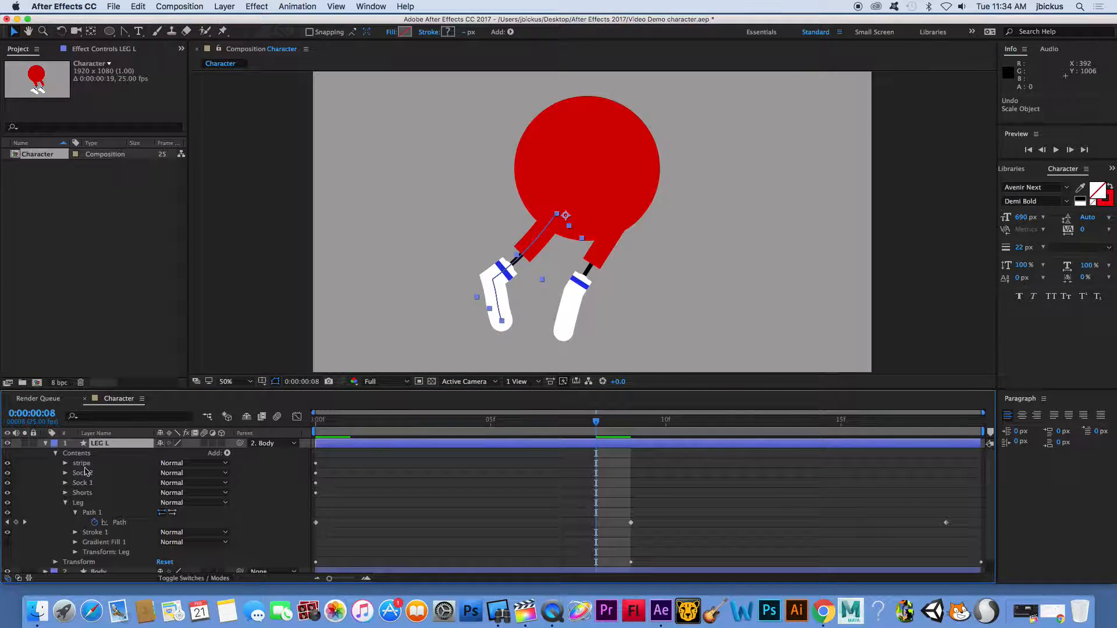
Convert the heel vertex of LEG L's path to a corner at frame 8 and move its toe vertex backward.
{"action": "left_click", "coordinate": [124, 33]}
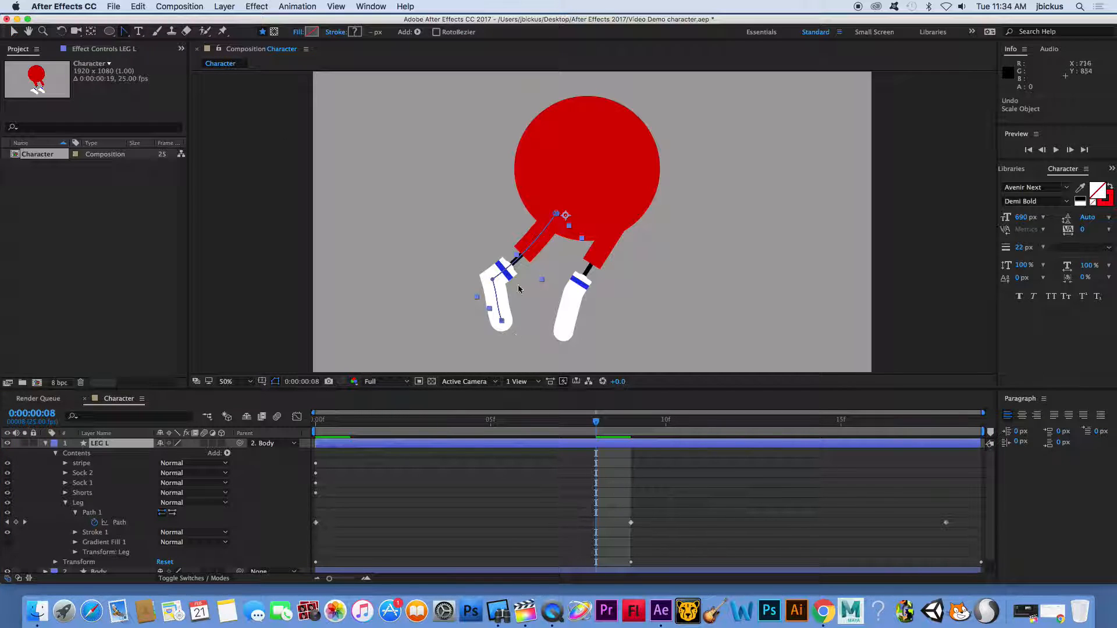
{"action": "left_click", "coordinate": [492, 281], "text": "alt"}
{"action": "left_click", "coordinate": [12, 33]}
{"action": "left_click_drag", "start_coordinate": [504, 323], "coordinate": [484, 309]}
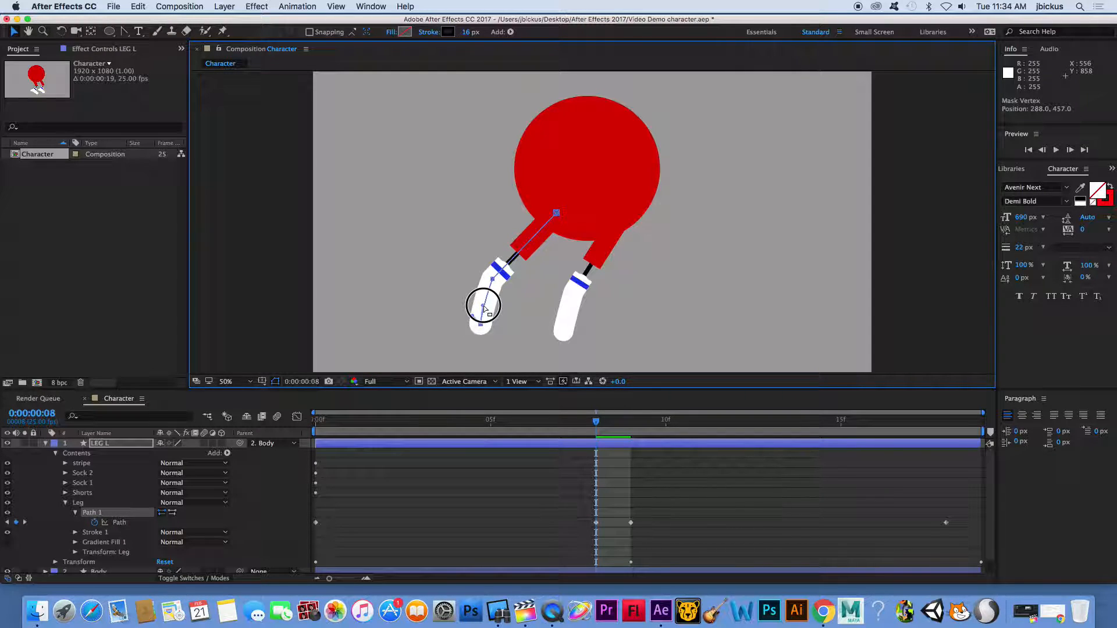
Delete LEG L's path keyframe at frame 9 and compare the leg's pose at frames 8 and 9.
{"action": "left_click_drag", "start_coordinate": [606, 427], "coordinate": [601, 452]}
{"action": "left_click", "coordinate": [632, 523]}
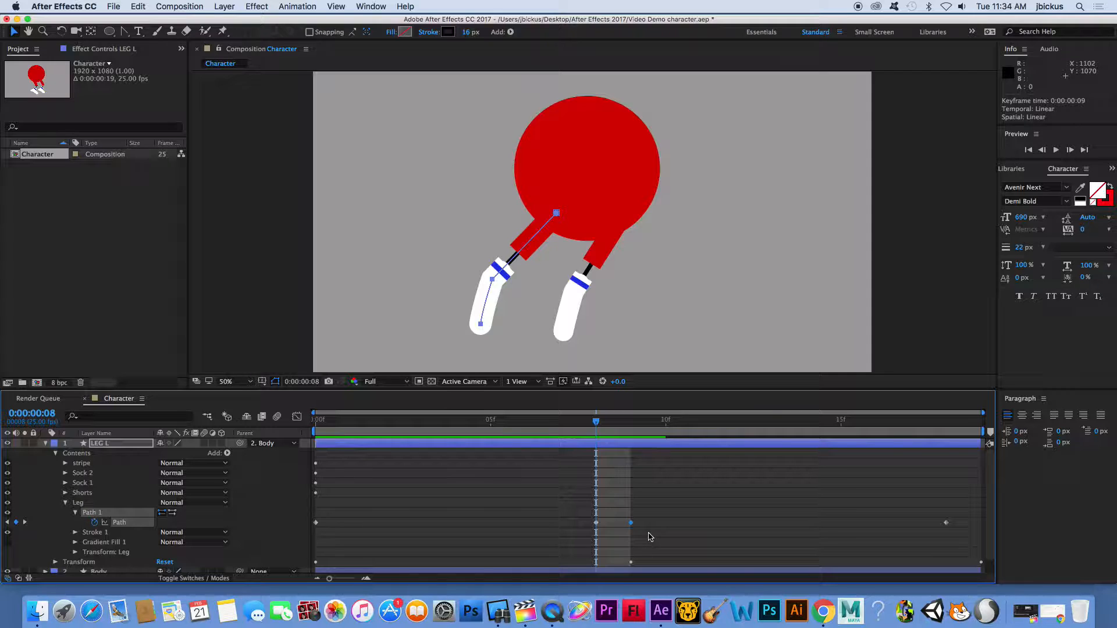
{"action": "left_click", "coordinate": [651, 537]}
{"action": "mouse_move", "coordinate": [624, 431]}
{"action": "left_mouse_down"}
{"action": "mouse_move", "coordinate": [679, 444]}
{"action": "mouse_move", "coordinate": [616, 451]}
{"action": "left_mouse_up"}
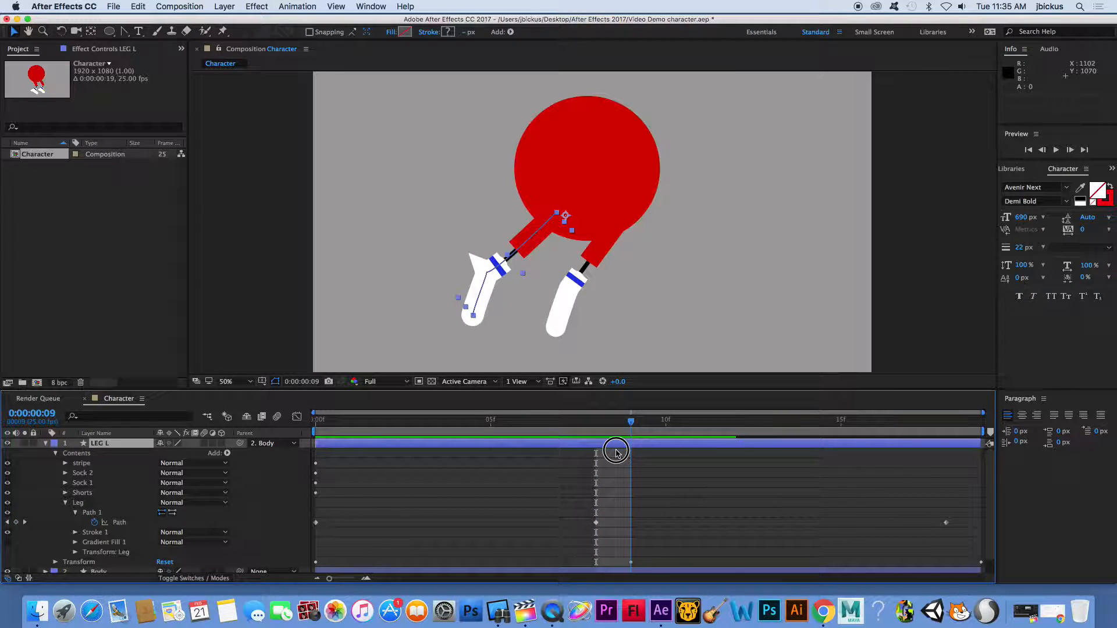
{"action": "left_click", "coordinate": [46, 444]}
{"action": "left_click", "coordinate": [45, 443]}
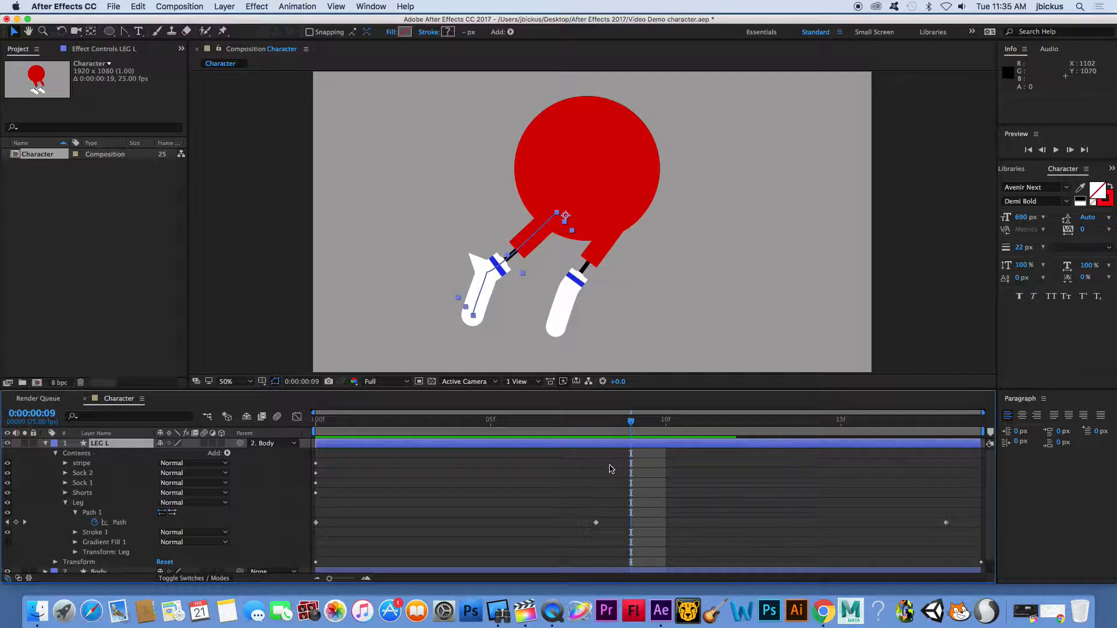
{"action": "left_click_drag", "start_coordinate": [505, 418], "coordinate": [594, 499]}
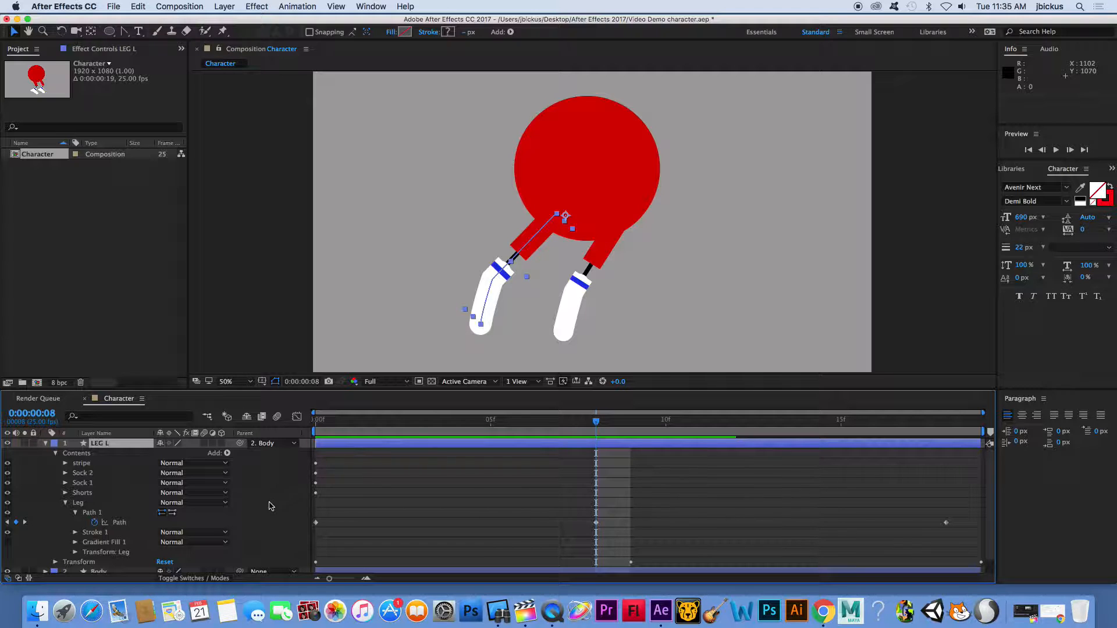
{"action": "left_click_drag", "start_coordinate": [600, 431], "coordinate": [621, 468]}
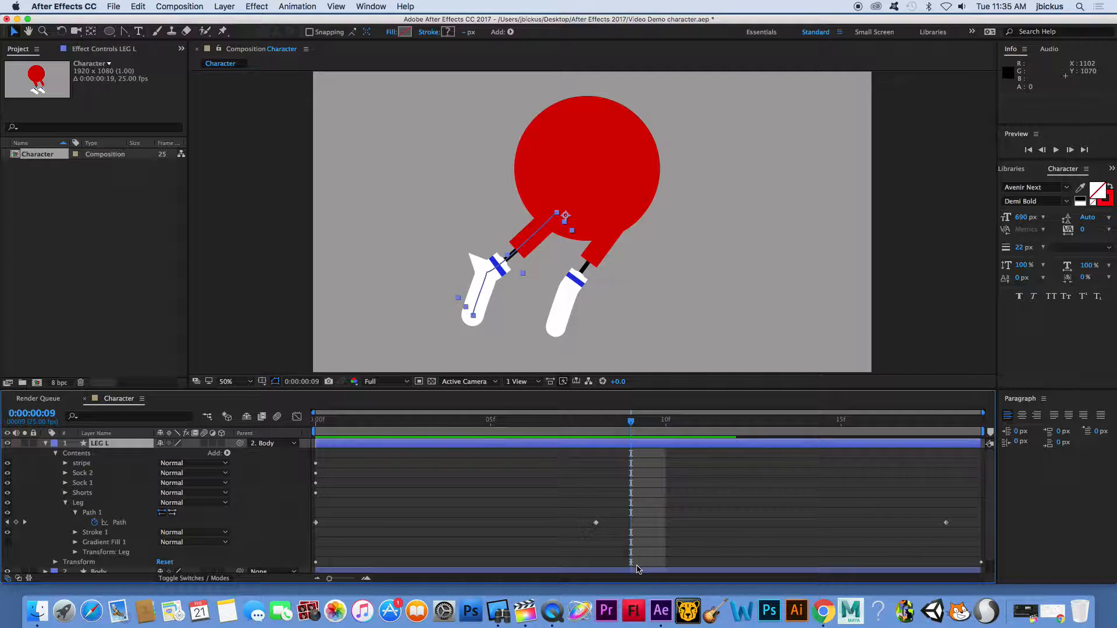
Delete LEG L's path keyframe at frame 8 and preview the motion.
{"action": "mouse_move", "coordinate": [331, 580]}
{"action": "left_mouse_down"}
{"action": "mouse_move", "coordinate": [374, 586]}
{"action": "mouse_move", "coordinate": [350, 586]}
{"action": "left_mouse_up"}
{"action": "left_click_drag", "start_coordinate": [577, 508], "coordinate": [616, 534]}
{"action": "key", "text": "Delete"}
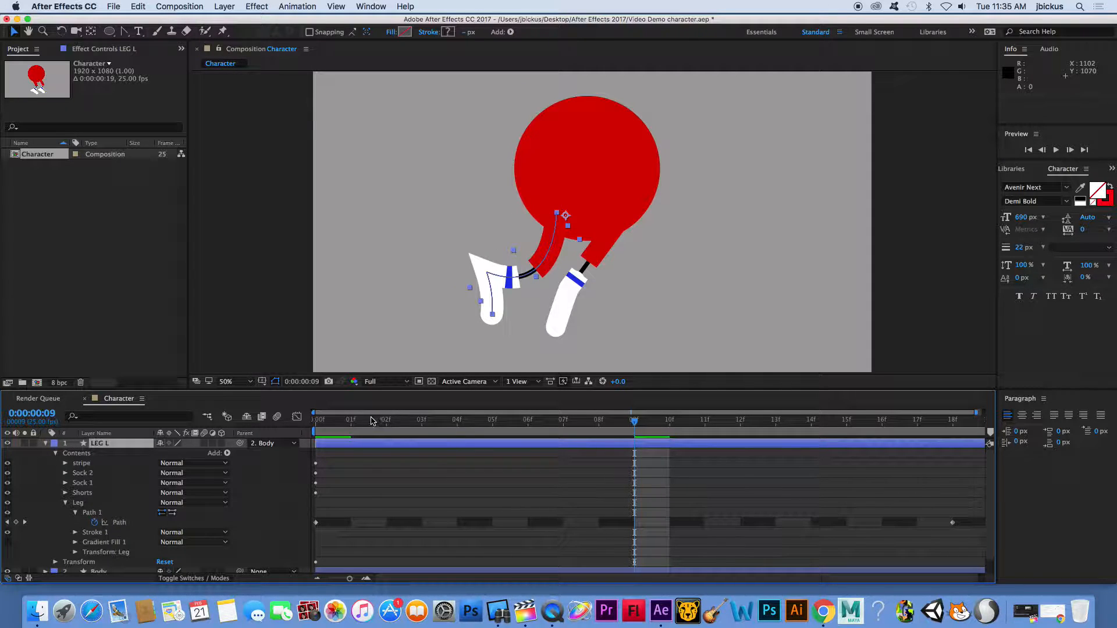
{"action": "key", "text": "space"}
At frame 10, convert the toe vertex of LEG L's path and swing the toe backward, then scrub through the motion.
{"action": "left_click", "coordinate": [634, 469]}
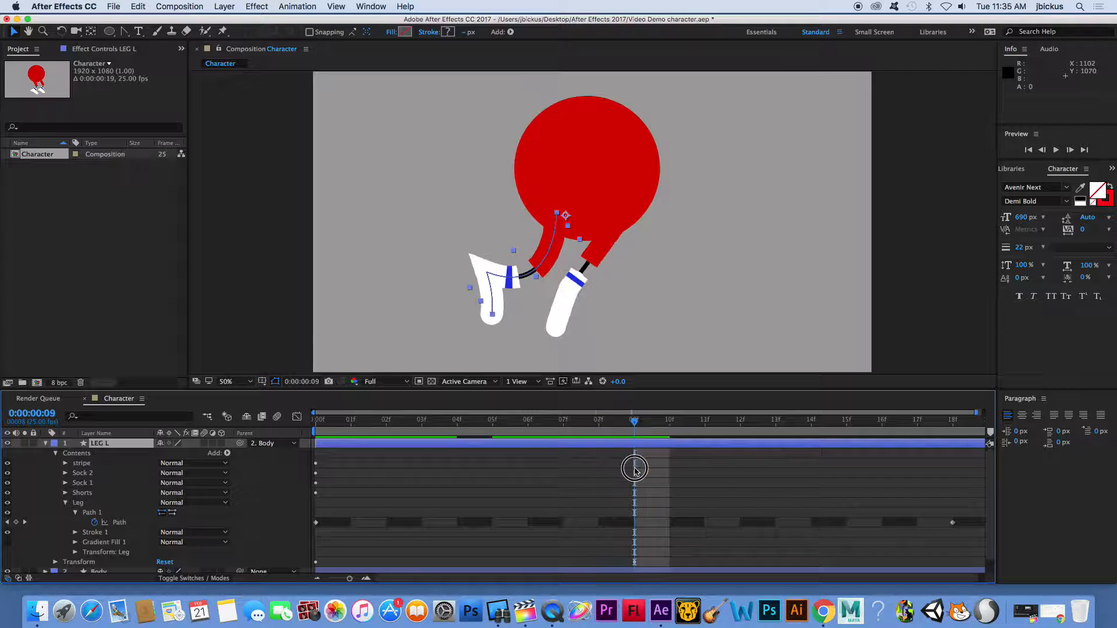
{"action": "left_click", "coordinate": [669, 469]}
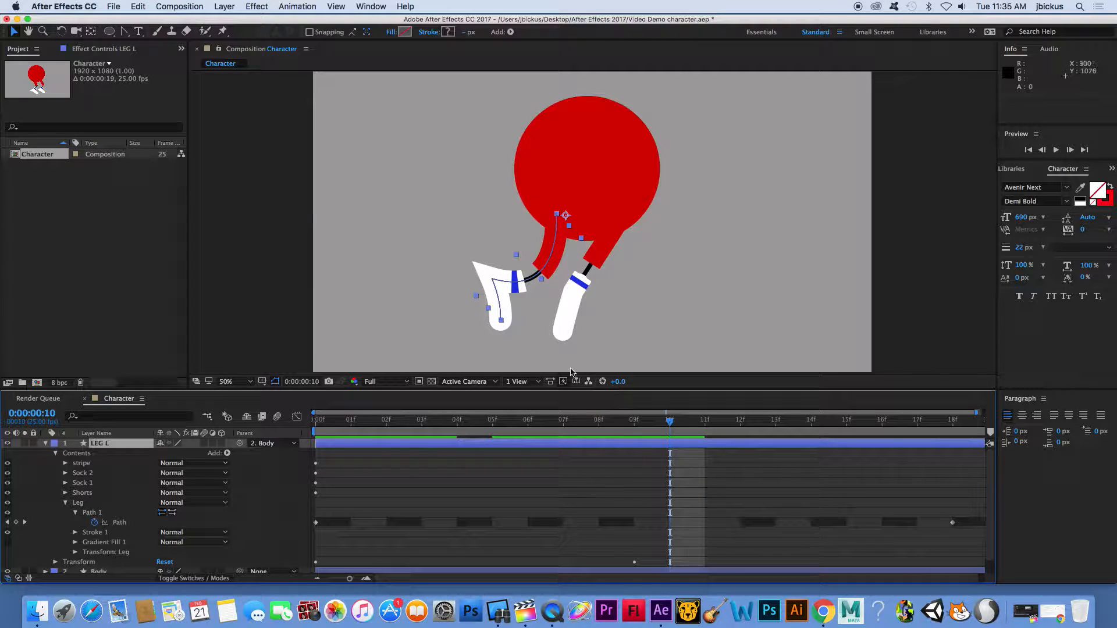
{"action": "left_click", "coordinate": [124, 32]}
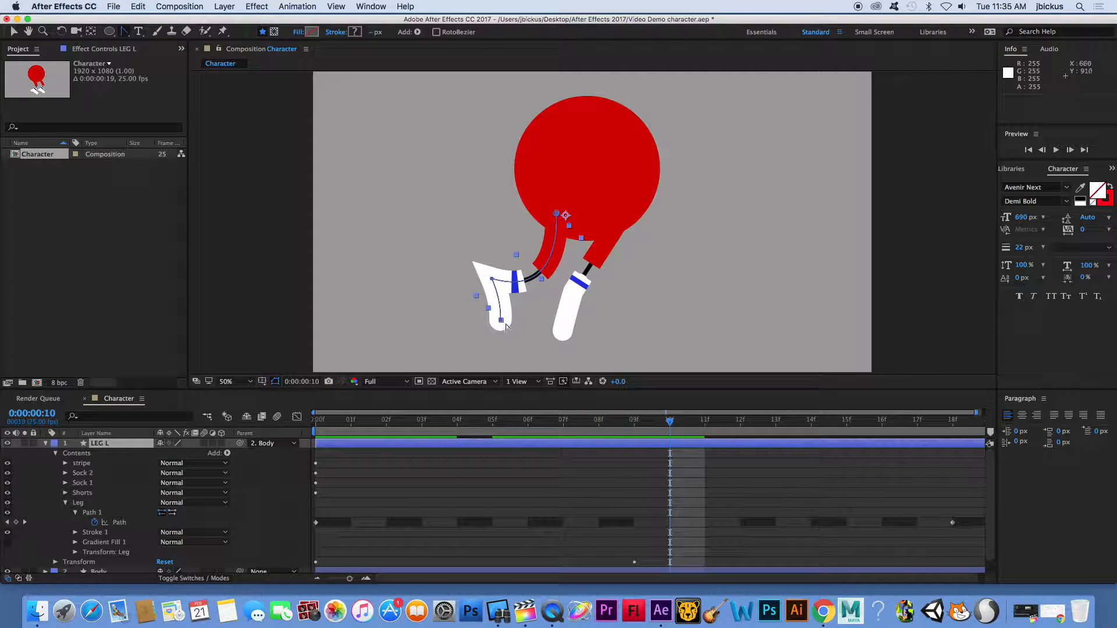
{"action": "left_click", "coordinate": [501, 320]}
{"action": "left_click", "coordinate": [14, 32]}
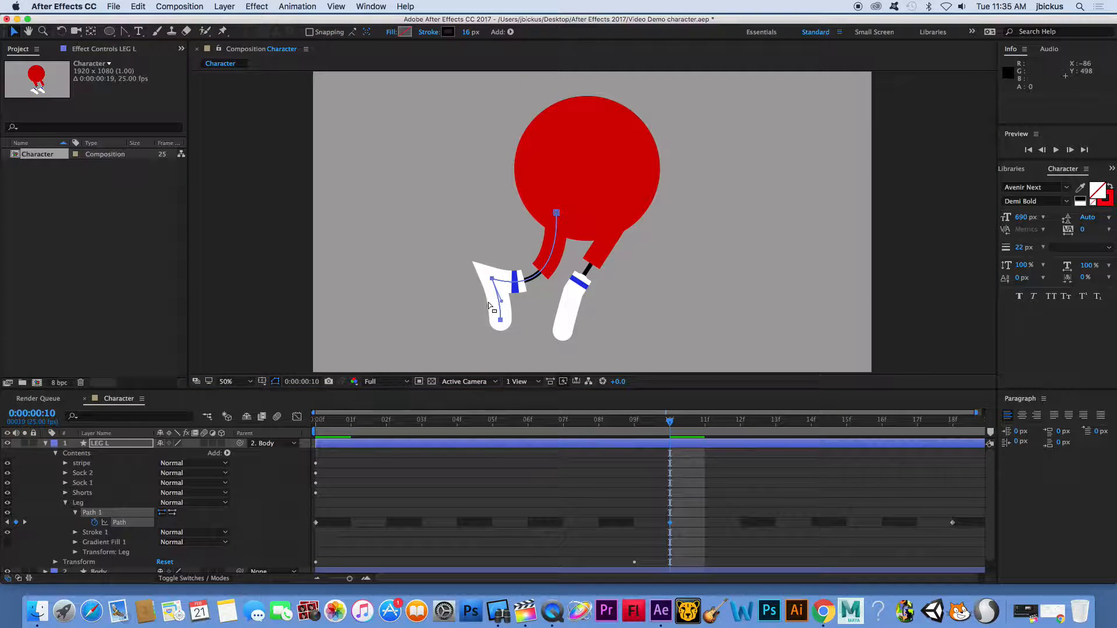
{"action": "left_click_drag", "start_coordinate": [503, 323], "coordinate": [476, 300]}
{"action": "mouse_move", "coordinate": [714, 423]}
{"action": "left_mouse_down"}
{"action": "mouse_move", "coordinate": [640, 442]}
{"action": "mouse_move", "coordinate": [360, 454]}
{"action": "mouse_move", "coordinate": [498, 456]}
{"action": "mouse_move", "coordinate": [591, 482]}
{"action": "mouse_move", "coordinate": [778, 497]}
{"action": "mouse_move", "coordinate": [915, 484]}
{"action": "left_mouse_up"}
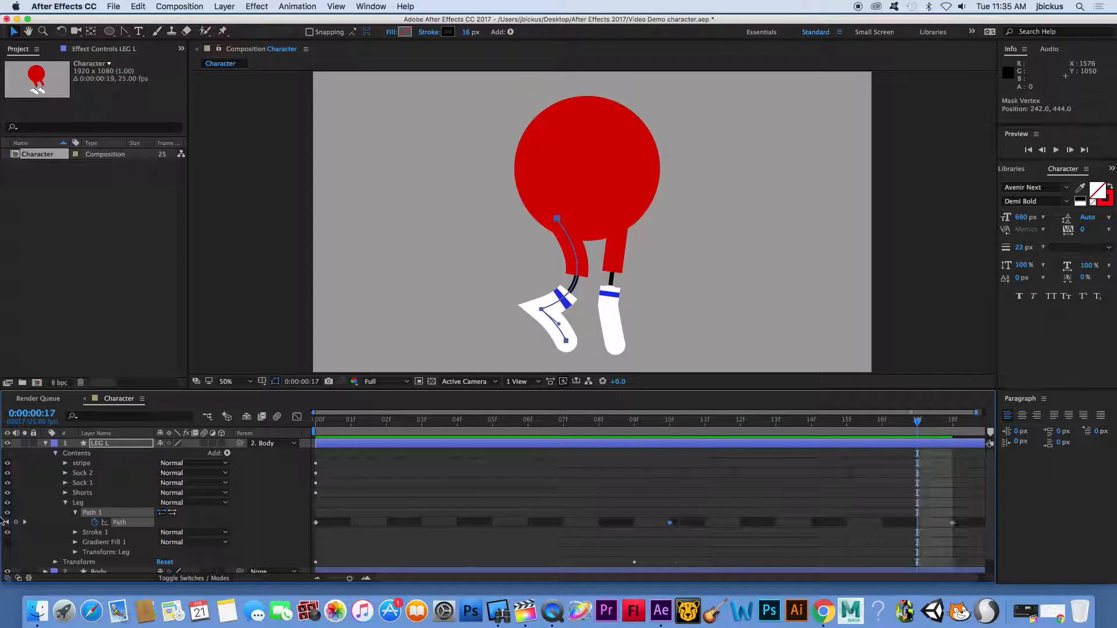
Collapse LEG L, bring LEG R's path keyframes into view, and go to frame 8.
{"action": "left_click", "coordinate": [46, 445]}
{"action": "left_click", "coordinate": [44, 463]}
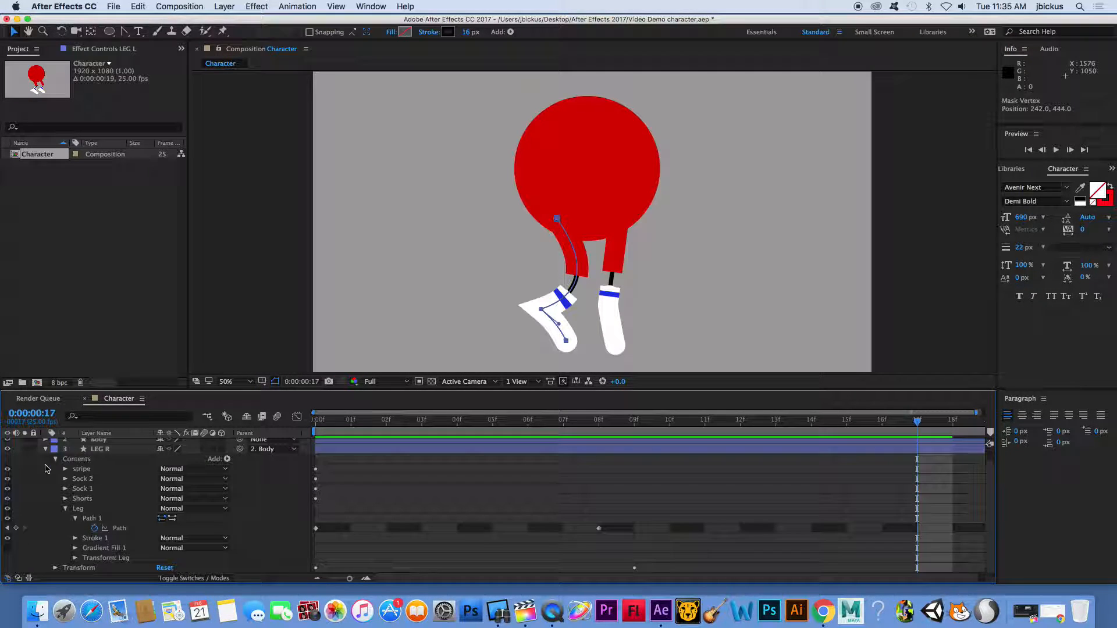
{"action": "left_click_drag", "start_coordinate": [348, 420], "coordinate": [584, 464]}
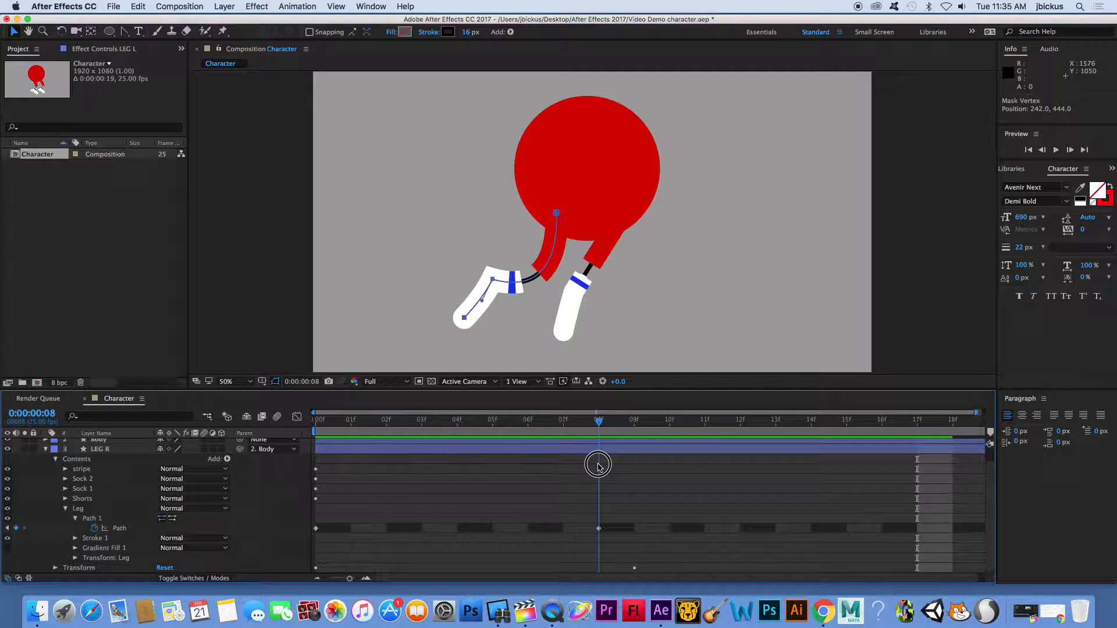
Select LEG R's path at frame 8 and convert its toe vertex with the Convert Vertex tool.
{"action": "left_click", "coordinate": [125, 31]}
{"action": "left_click", "coordinate": [584, 348], "text": "super"}
{"action": "left_click", "coordinate": [570, 319], "text": "super"}
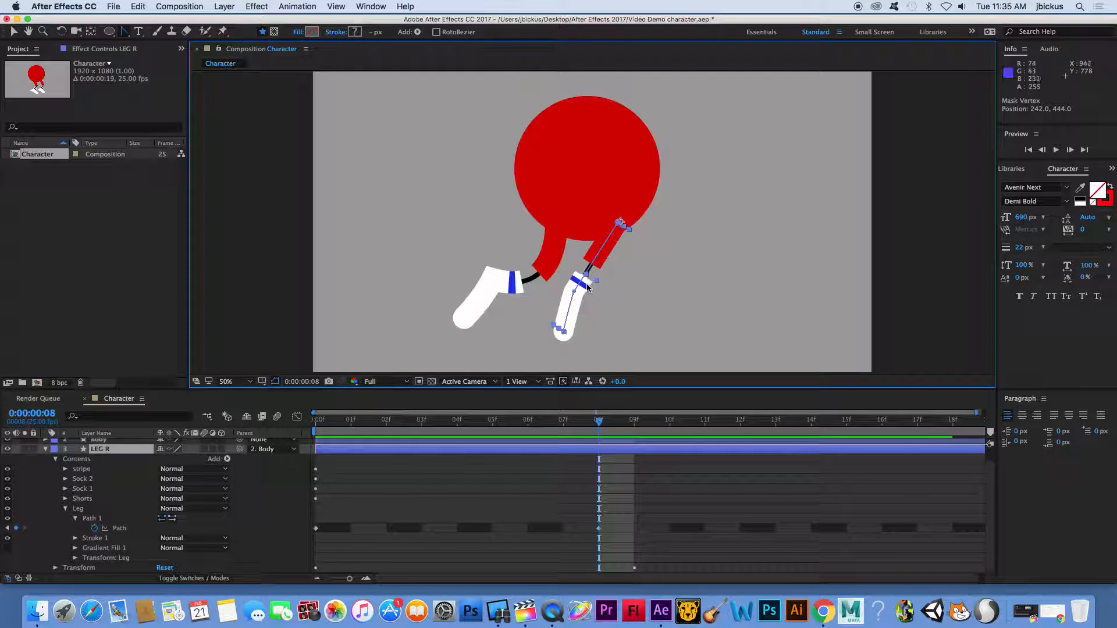
{"action": "left_click", "coordinate": [563, 332]}
{"action": "key", "text": "v"}
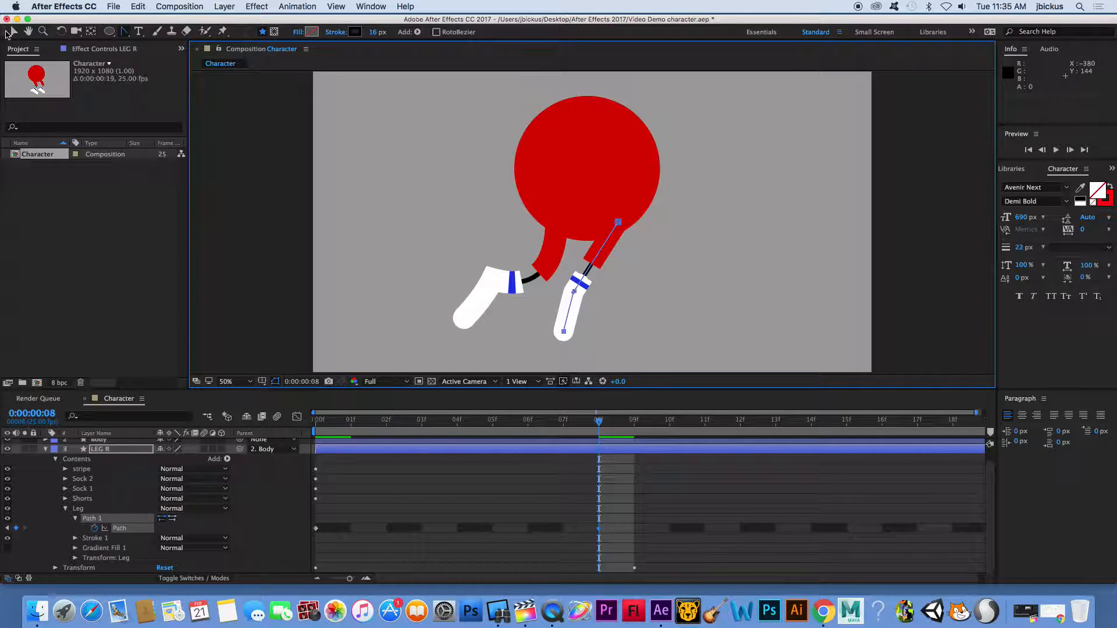
Move LEG R's heel and toe vertices backward at frame 8 and bend the upper leg into a slight curve.
{"action": "left_click_drag", "start_coordinate": [564, 332], "coordinate": [542, 328]}
{"action": "left_click_drag", "start_coordinate": [575, 292], "coordinate": [610, 276]}
Convert LEG R's toe vertex at frame 18, move the toe forward and up, and scrub through the motion.
{"action": "left_click", "coordinate": [123, 32]}
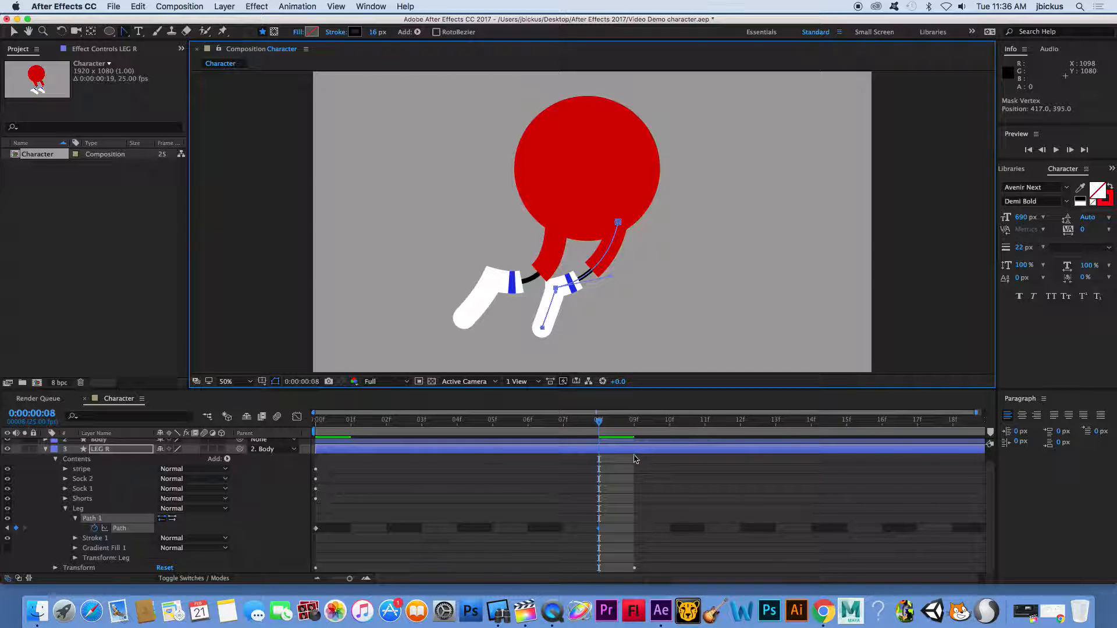
{"action": "left_click_drag", "start_coordinate": [604, 434], "coordinate": [957, 454]}
{"action": "mouse_move", "coordinate": [603, 353]}
{"action": "left_mouse_down"}
{"action": "mouse_move", "coordinate": [613, 347]}
{"action": "mouse_move", "coordinate": [603, 353]}
{"action": "left_mouse_up"}
{"action": "left_click", "coordinate": [14, 31]}
{"action": "left_click_drag", "start_coordinate": [603, 352], "coordinate": [625, 336]}
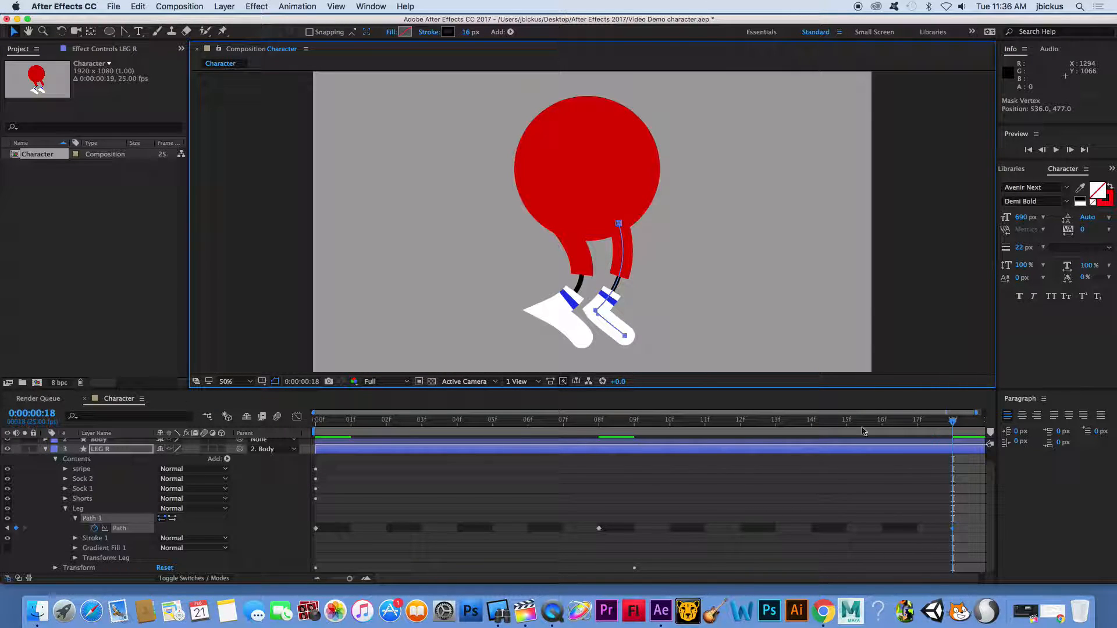
{"action": "left_click_drag", "start_coordinate": [341, 433], "coordinate": [941, 502]}
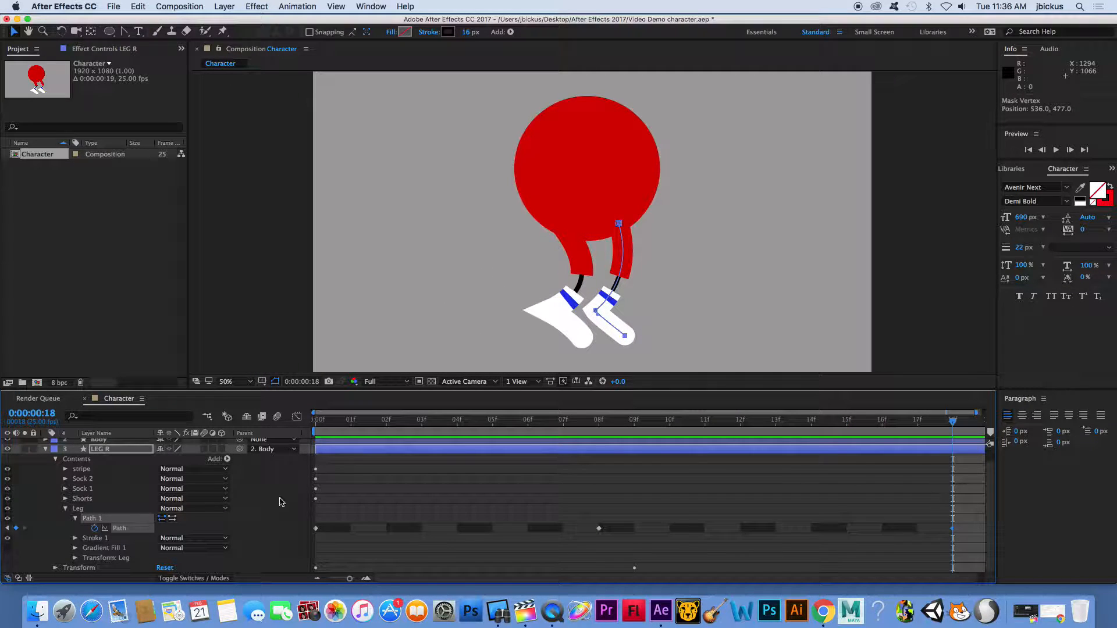
Return to frame 0 and delete LEG R's path keyframe at frame 18.
{"action": "left_click_drag", "start_coordinate": [343, 428], "coordinate": [310, 506]}
{"action": "left_click", "coordinate": [316, 528]}
{"action": "left_click_drag", "start_coordinate": [947, 511], "coordinate": [983, 565]}
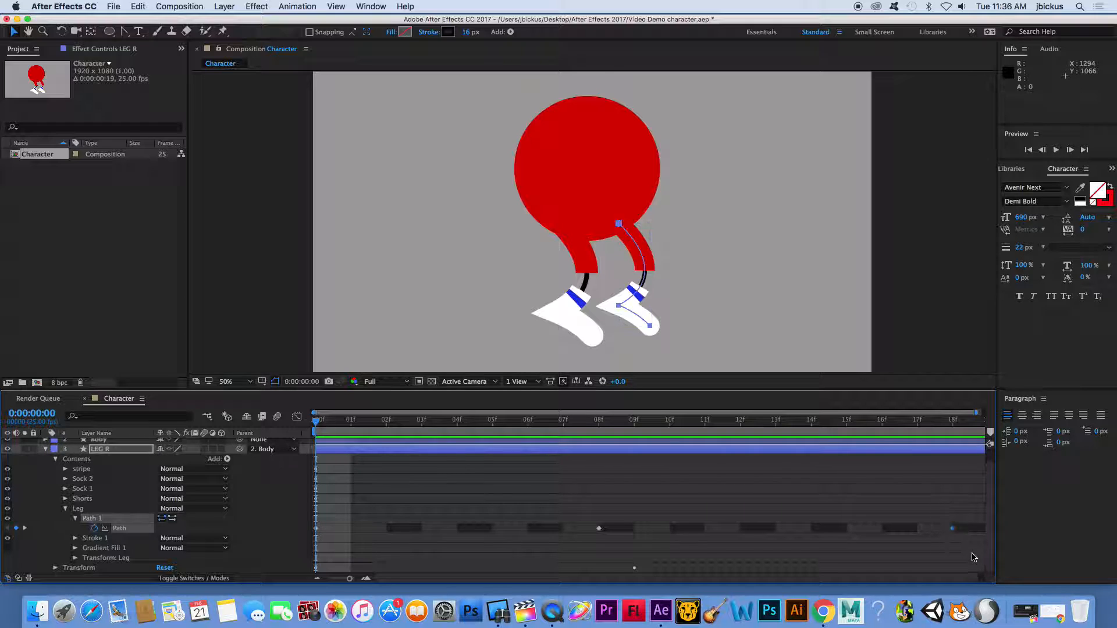
{"action": "key", "text": "Delete"}
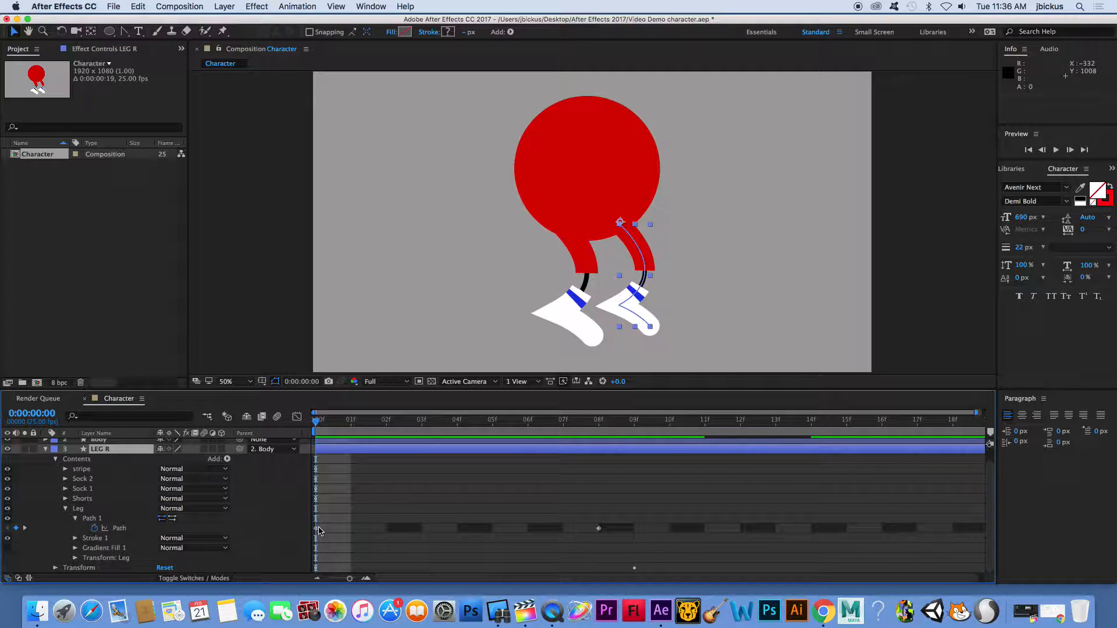
Copy LEG R's path keyframe from frame 0 and paste it at frame 18.
{"action": "left_click", "coordinate": [316, 528]}
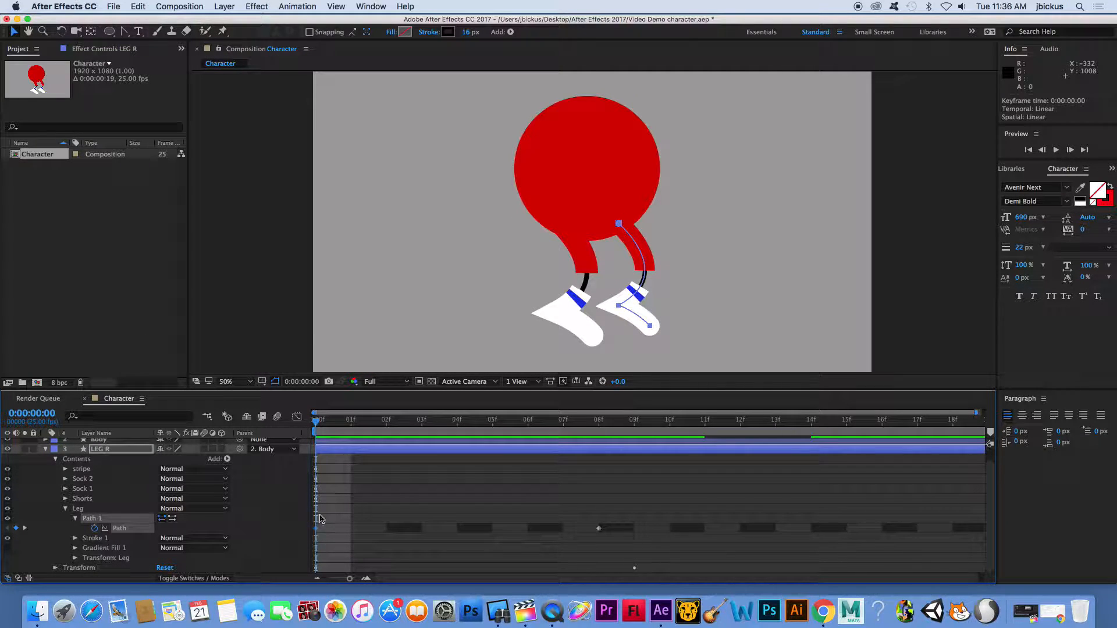
{"action": "left_click", "coordinate": [148, 7]}
{"action": "left_click", "coordinate": [157, 72]}
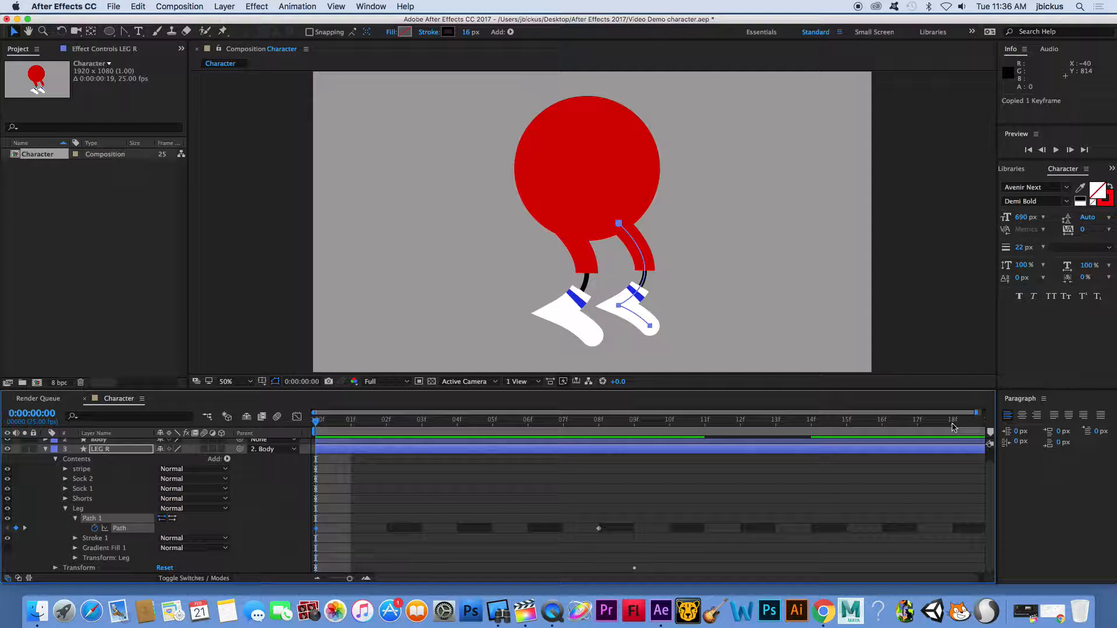
{"action": "left_click", "coordinate": [952, 423]}
{"action": "left_click_drag", "start_coordinate": [946, 420], "coordinate": [993, 423]}
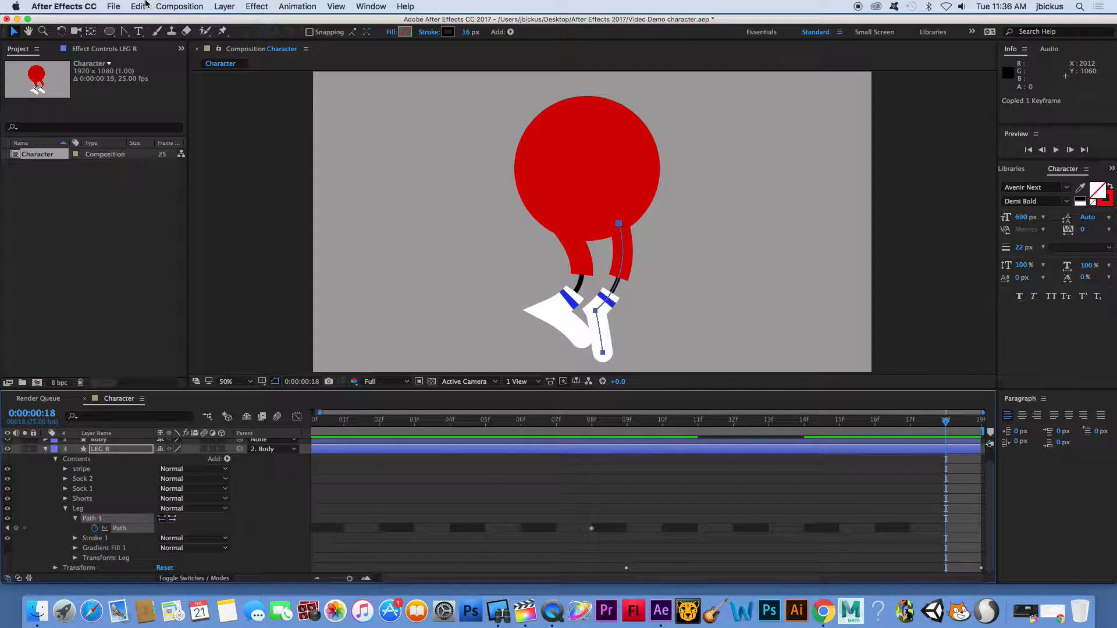
{"action": "left_click", "coordinate": [147, 6]}
{"action": "left_click", "coordinate": [156, 116]}
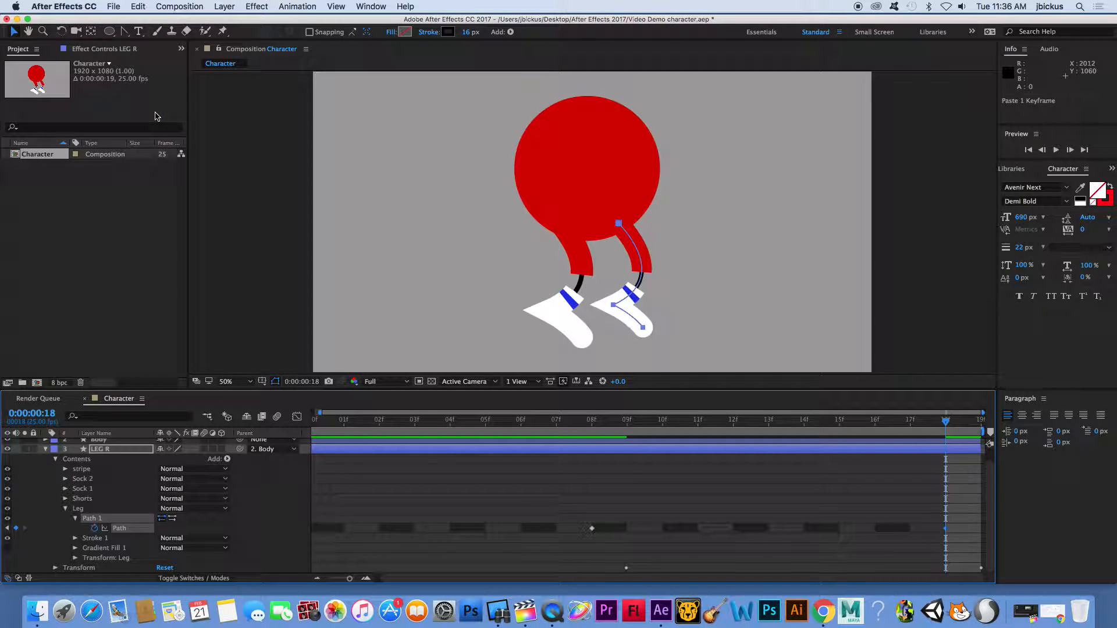
Play back the loop and review LEG R's keyframes, including its Rotation under Transform.
{"action": "key", "text": "space"}
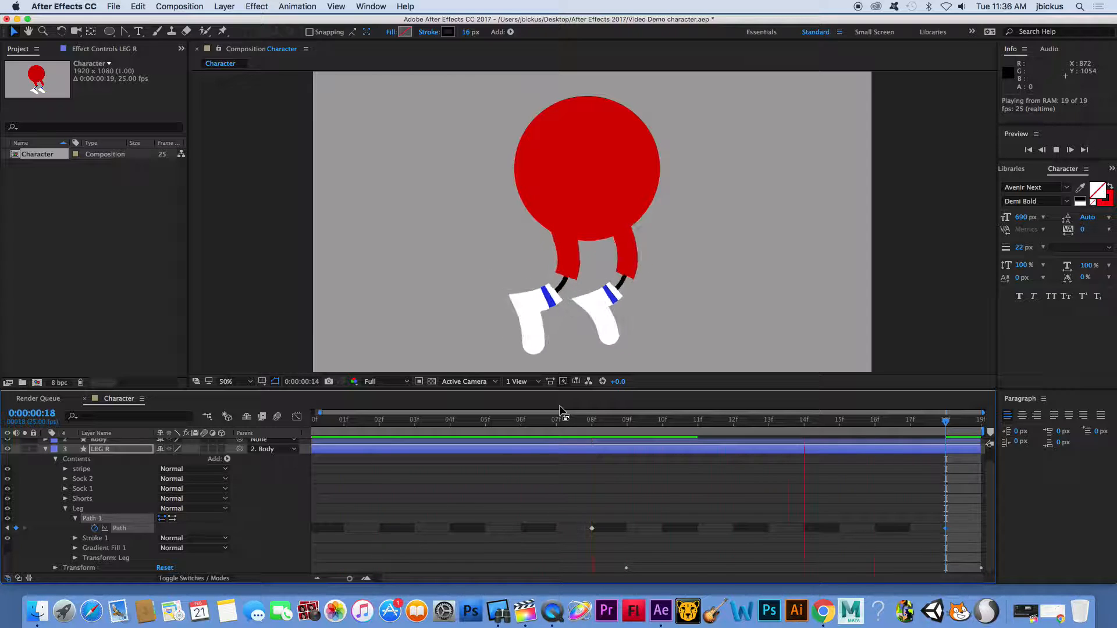
{"action": "left_click", "coordinate": [46, 452]}
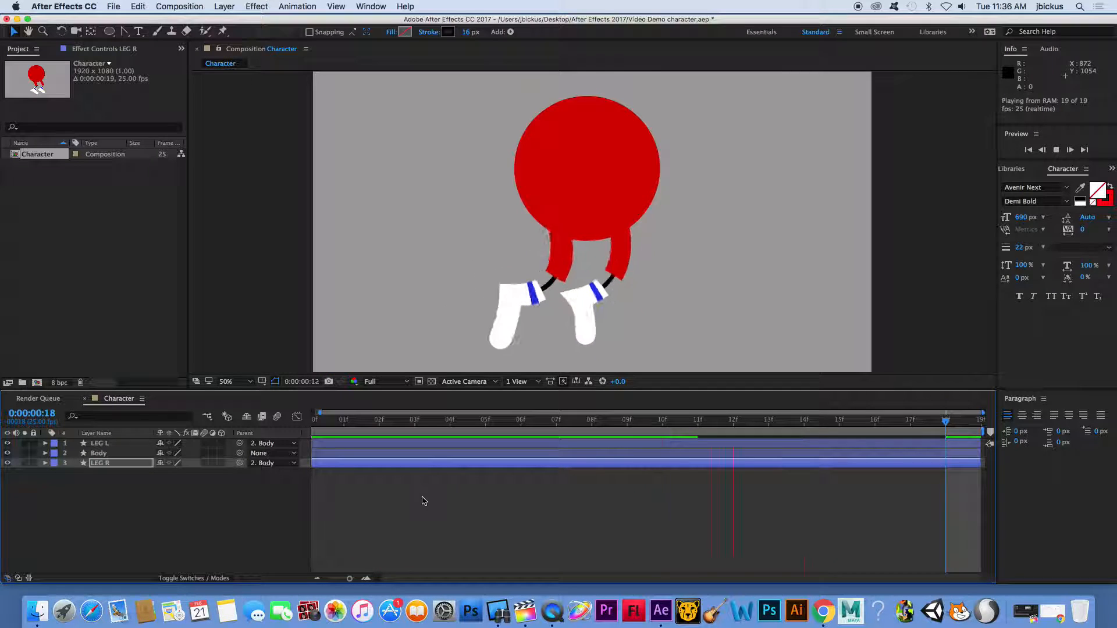
{"action": "left_click", "coordinate": [45, 463]}
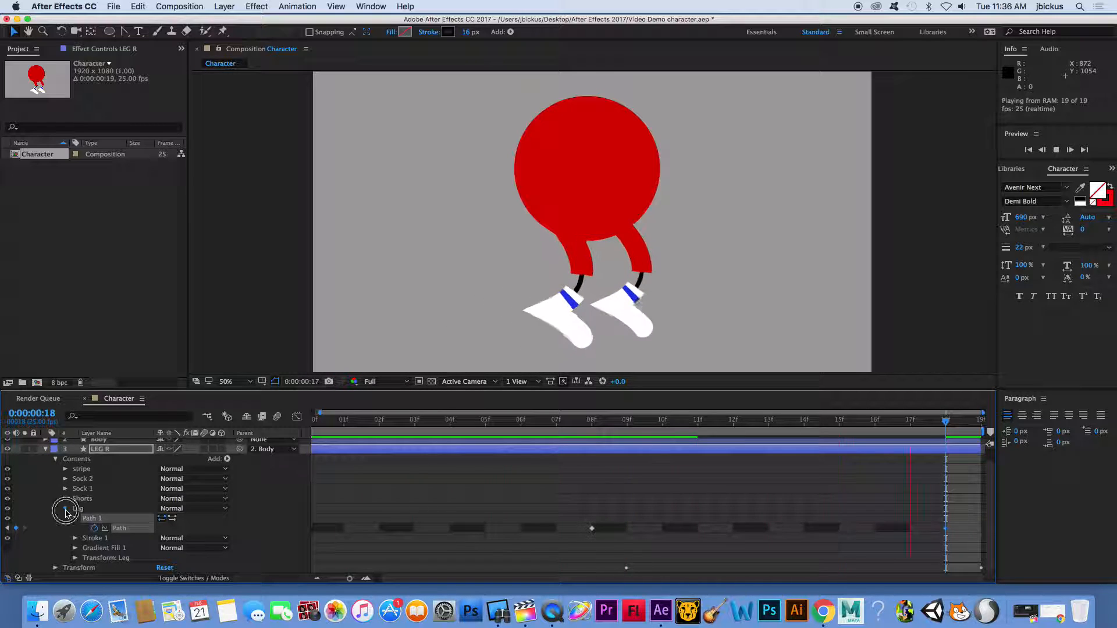
{"action": "left_click", "coordinate": [65, 509]}
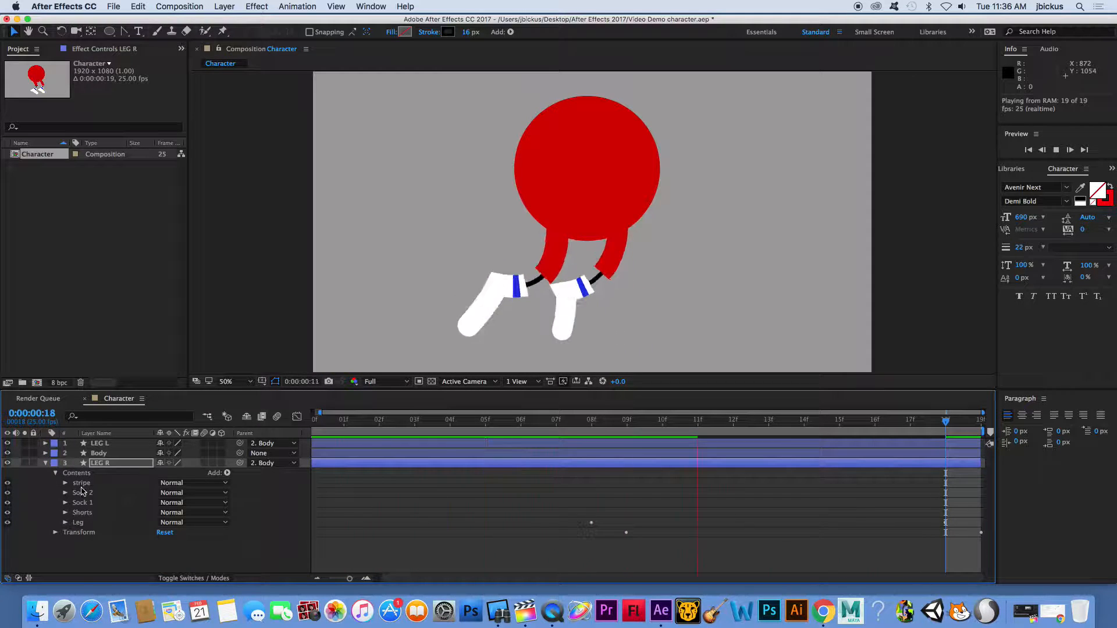
{"action": "left_click", "coordinate": [55, 533]}
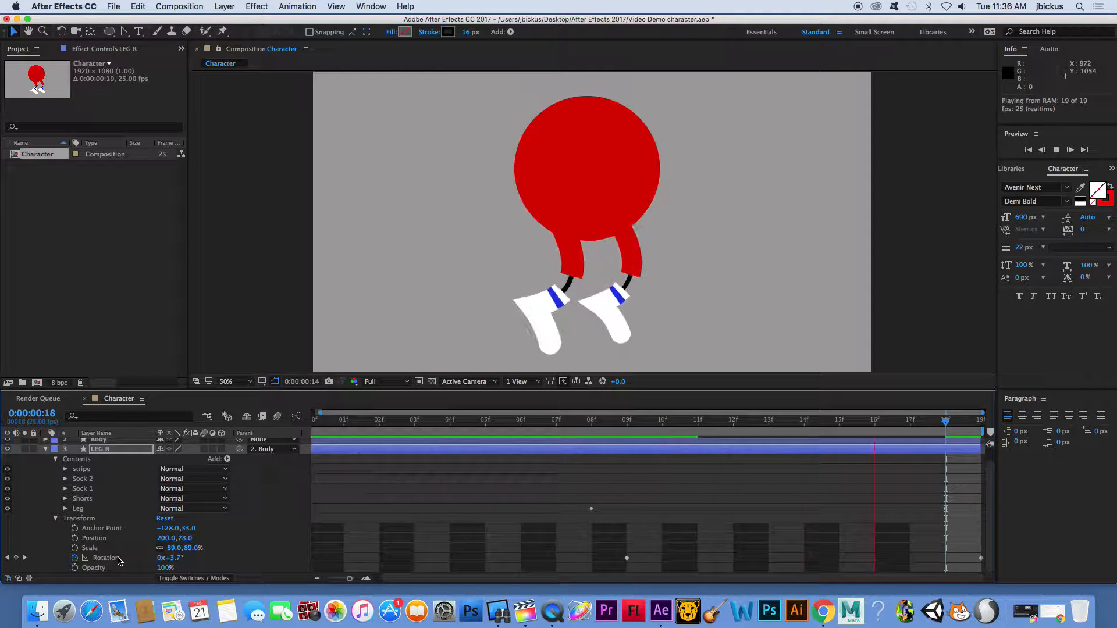
Collapse LEG R and save the project.
{"action": "scroll", "coordinate": [58, 495], "scroll_direction": "up", "scroll_amount": 2}
{"action": "left_click", "coordinate": [46, 464]}
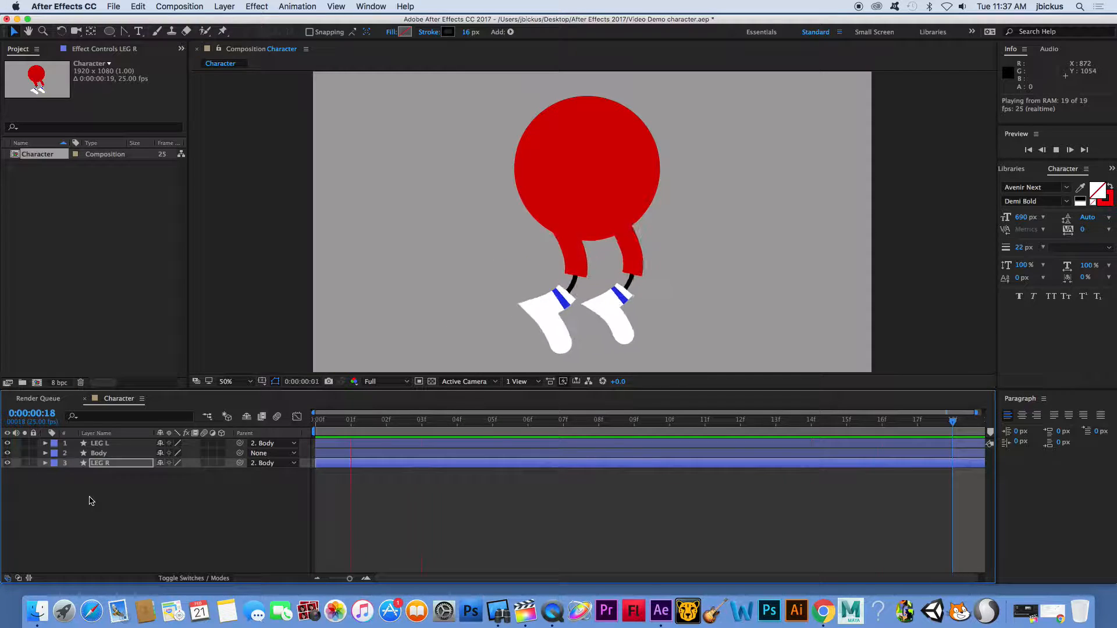
{"action": "key", "text": "super+s"}
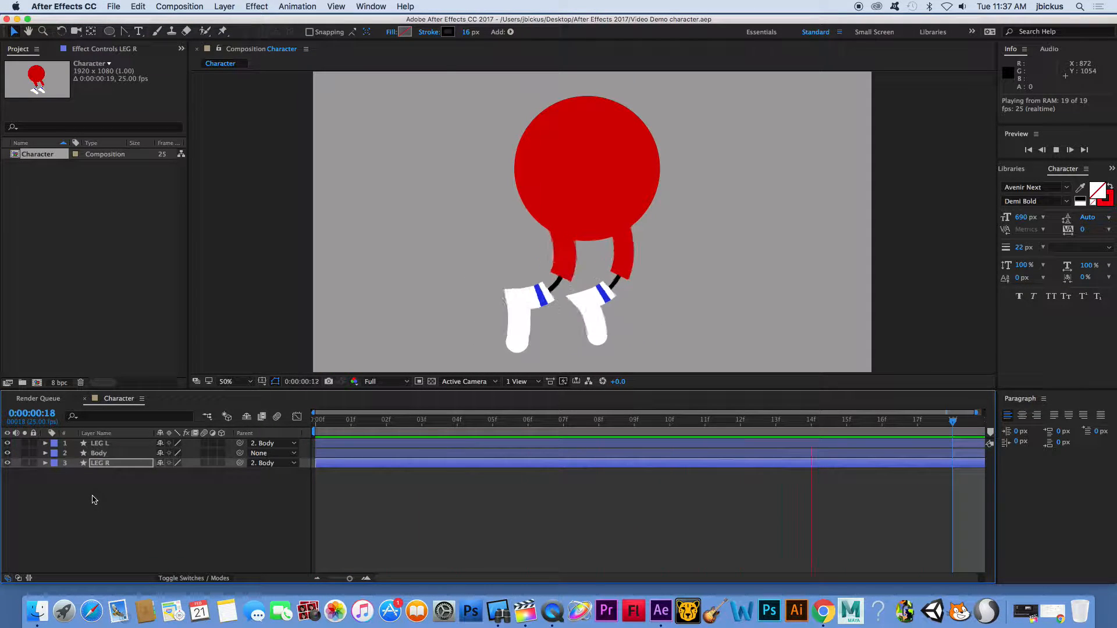